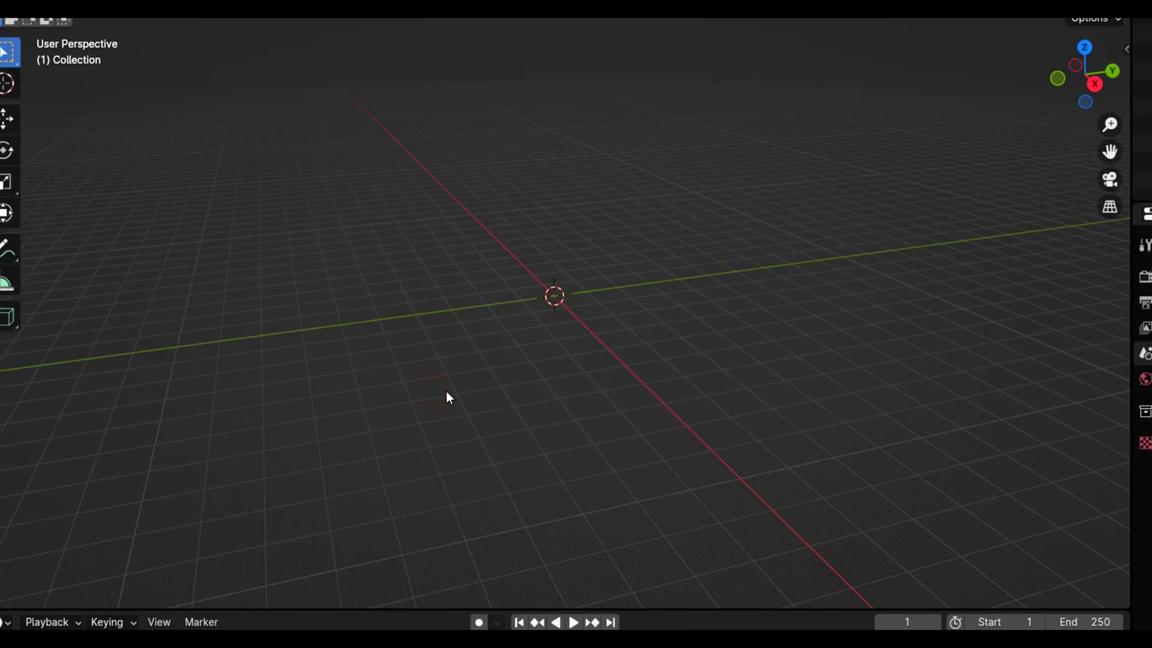
# Step: Add an A.N.T. Landscape terrain mesh and choose one of its terrain presets
pyautogui.hotkey('shift', 'a')
pyautogui.click(540, 520)
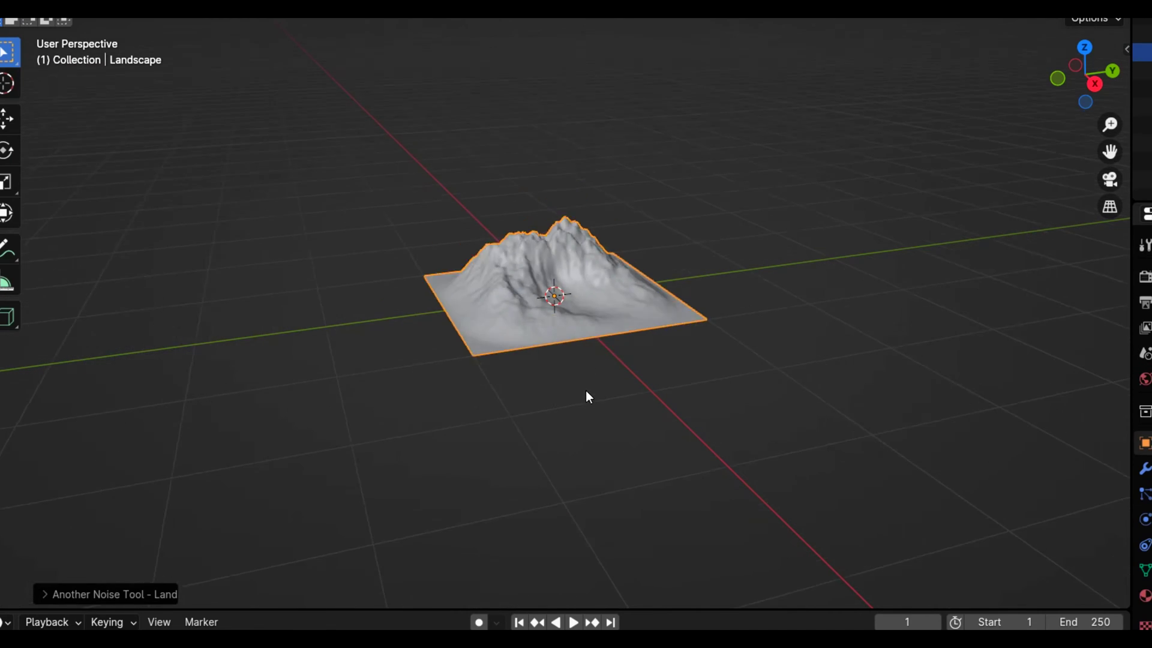
pyautogui.click(52, 593)
pyautogui.click(142, 72)
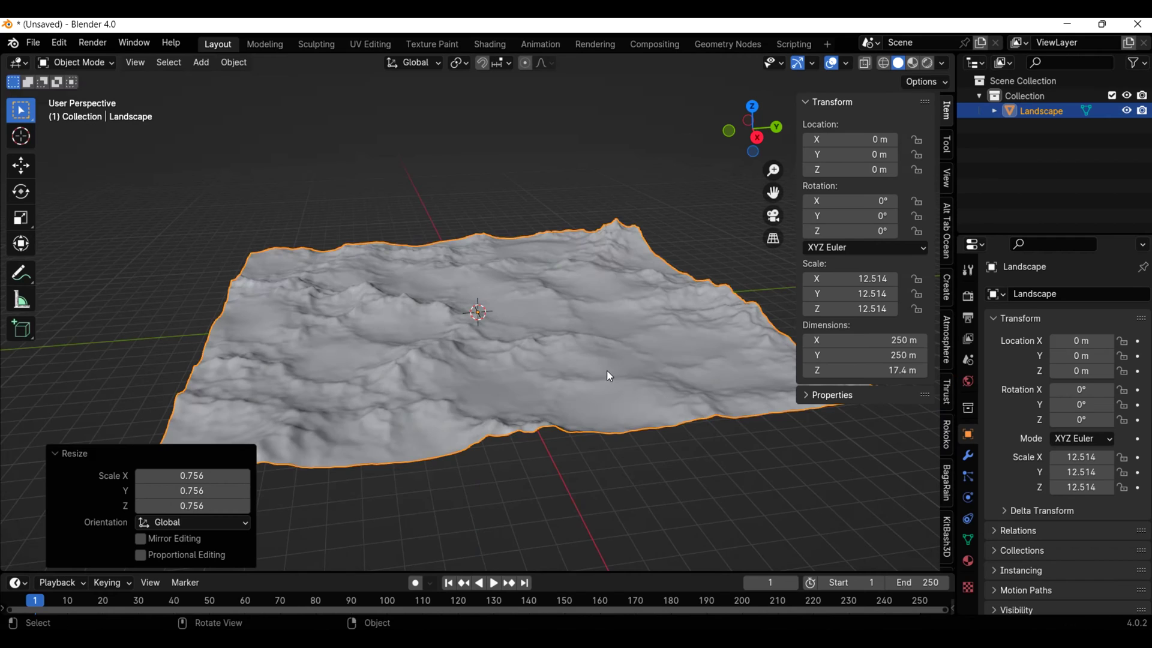
# Step: Flatten the landscape by scaling it along Z to a low terrain height
pyautogui.press('s')
pyautogui.press('z')
pyautogui.click(483, 339)
pyautogui.scroll(4, 484, 346)
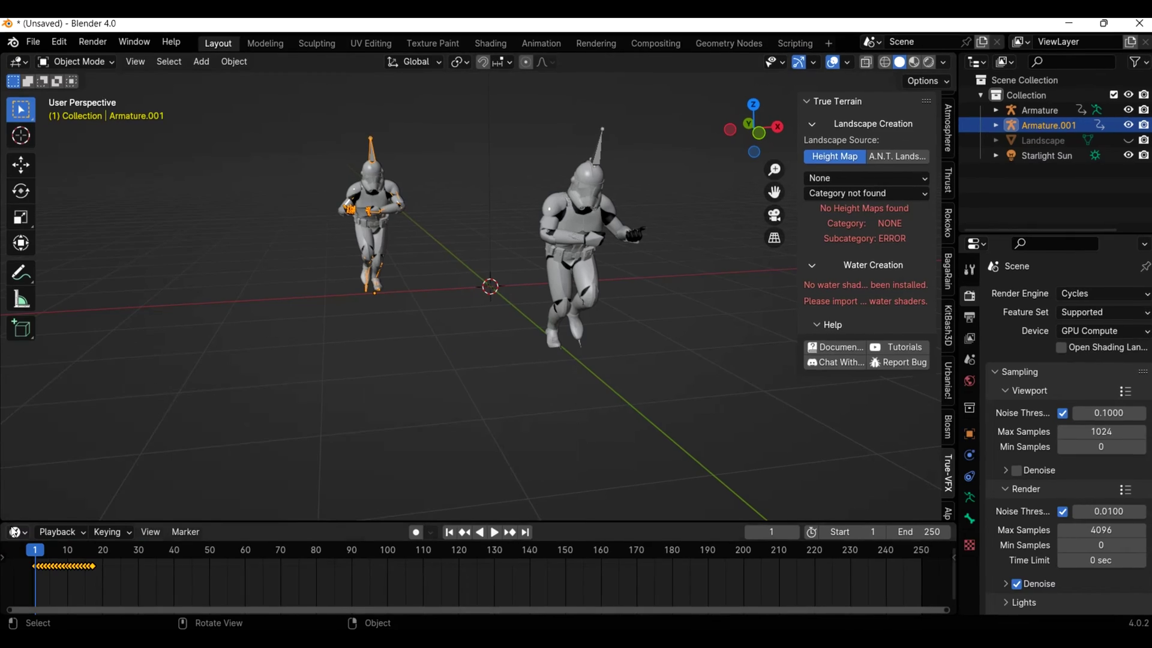
# Step: Switch the timeline to the Graph Editor and make the trooper's run animation cyclic
pyautogui.click(16, 532)
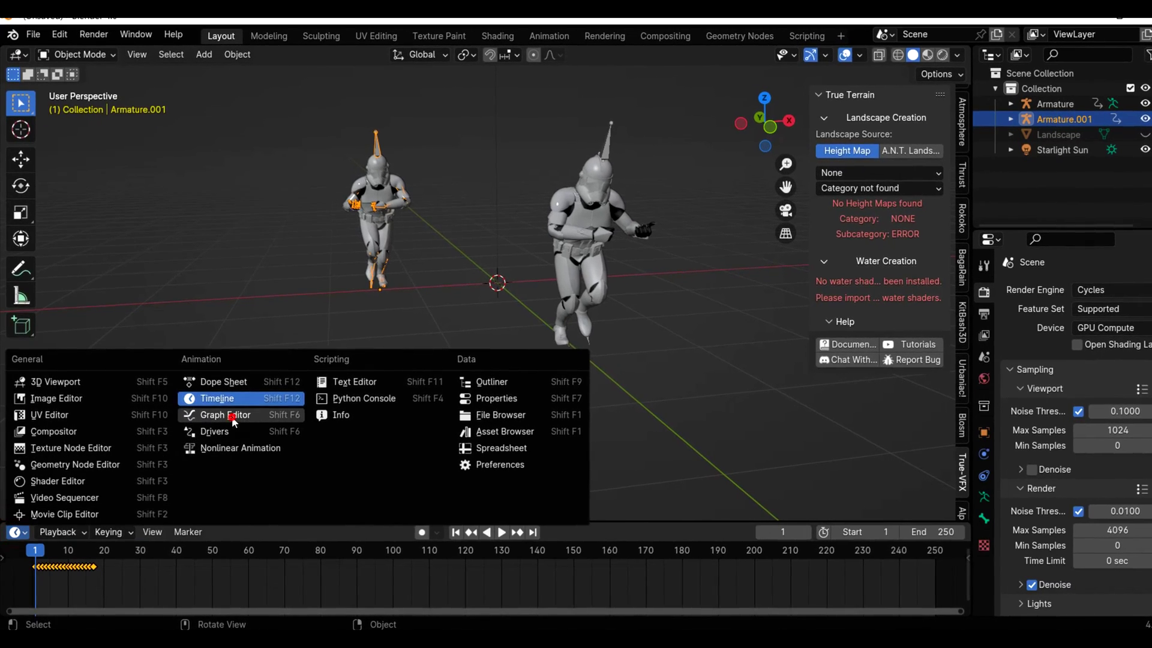
pyautogui.click(231, 416)
pyautogui.click(164, 532)
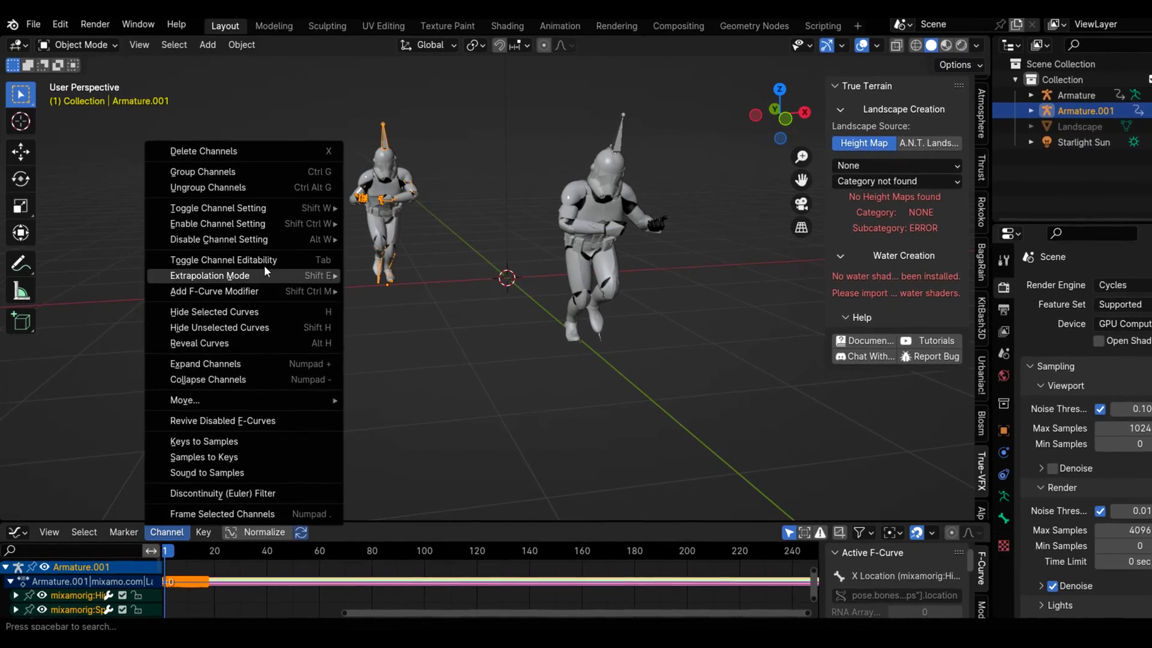
pyautogui.moveTo(246, 274)
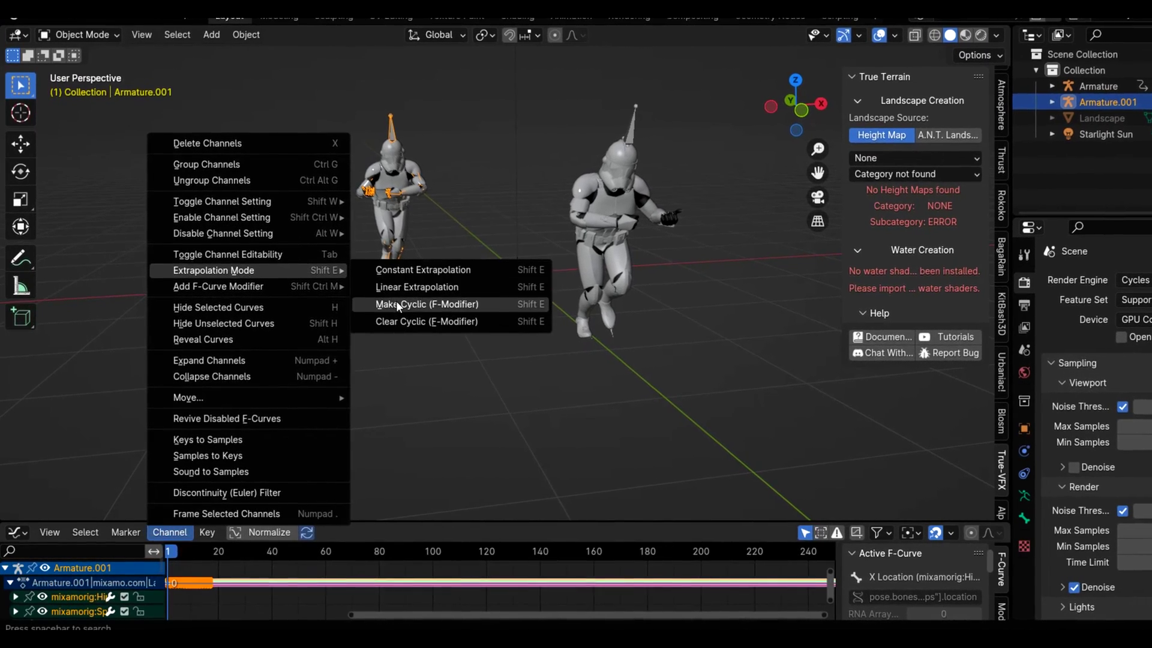
pyautogui.click(396, 304)
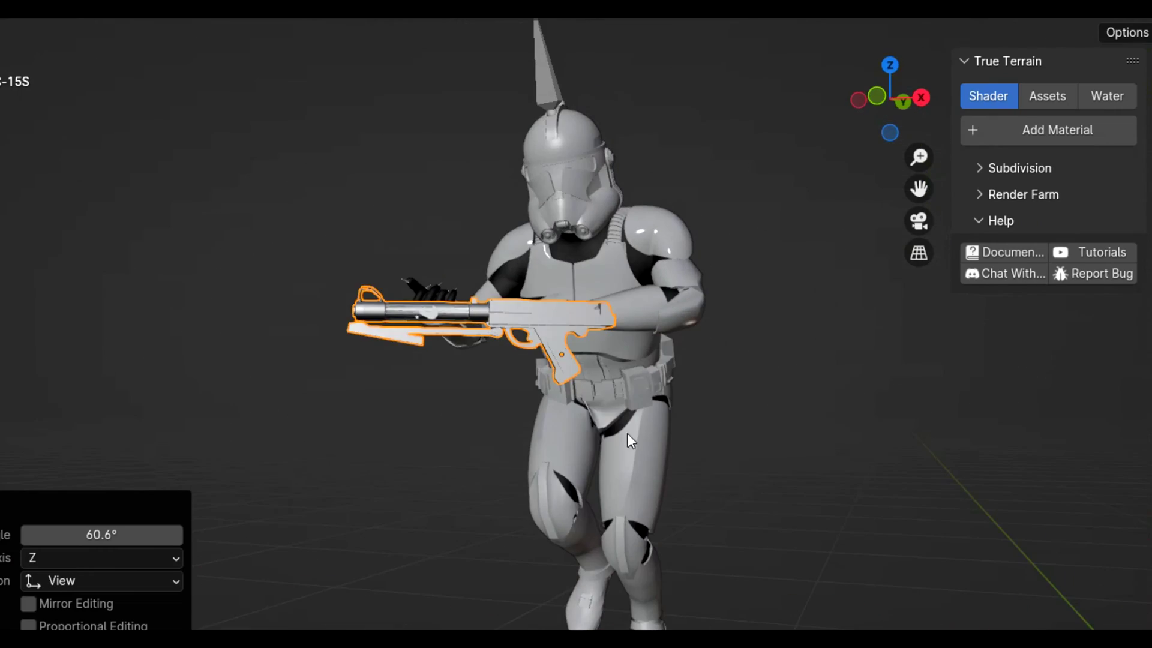
# Step: Parent the DC-15S gun to the trooper armature's bone and play to confirm it follows
pyautogui.press('g')
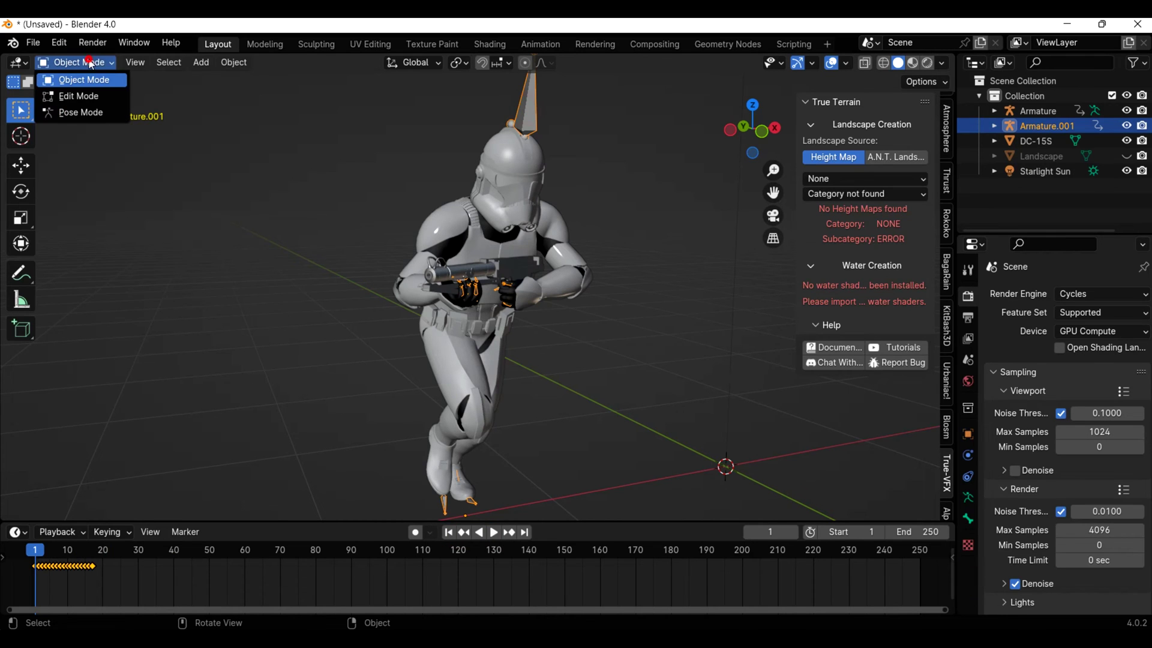
pyautogui.moveTo(494, 326); pyautogui.dragTo(559, 316, button='middle')
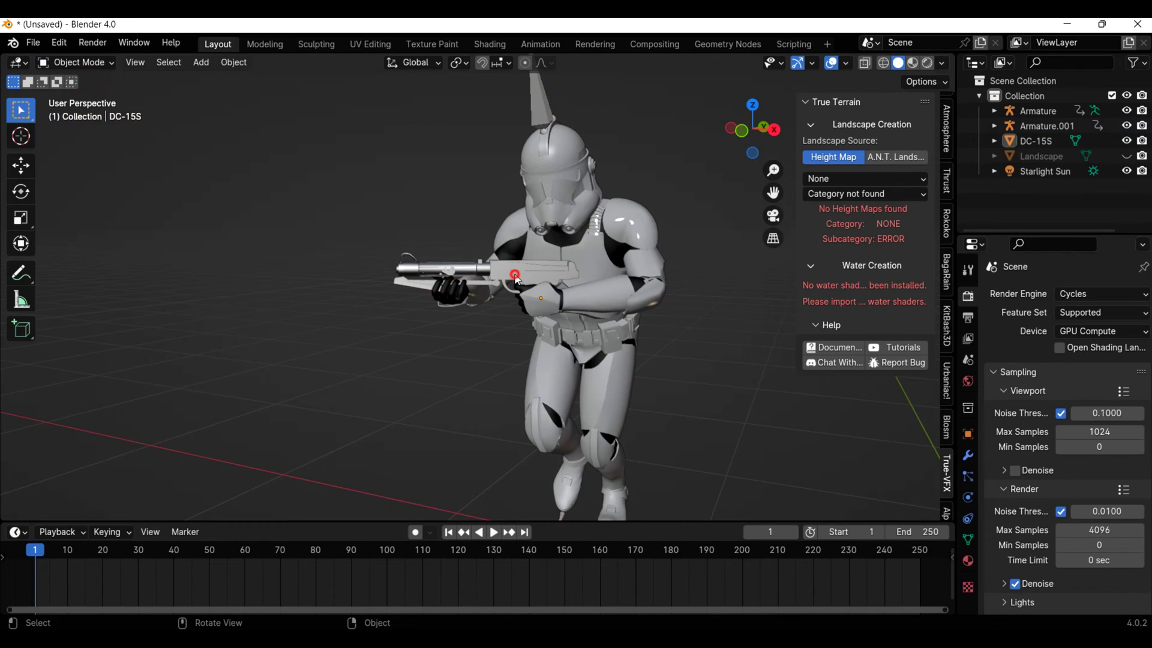
pyautogui.click(517, 277)
pyautogui.keyDown('ctrl'); pyautogui.click(1046, 126); pyautogui.keyUp('ctrl')
pyautogui.hotkey('ctrl', 'p')
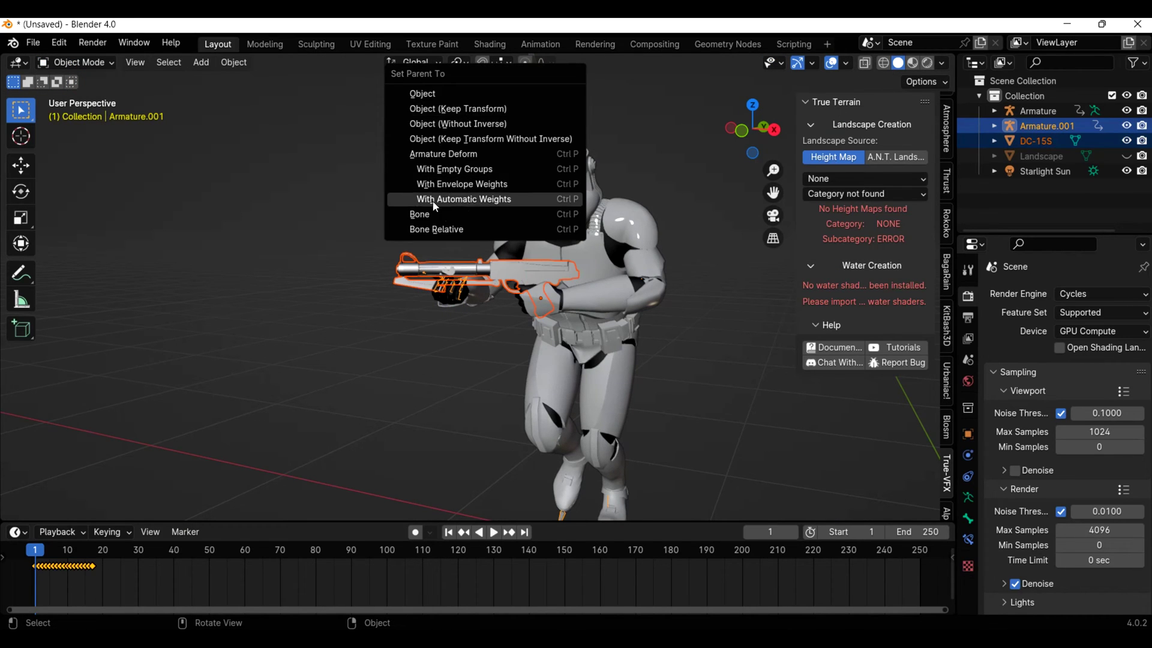
pyautogui.click(440, 214)
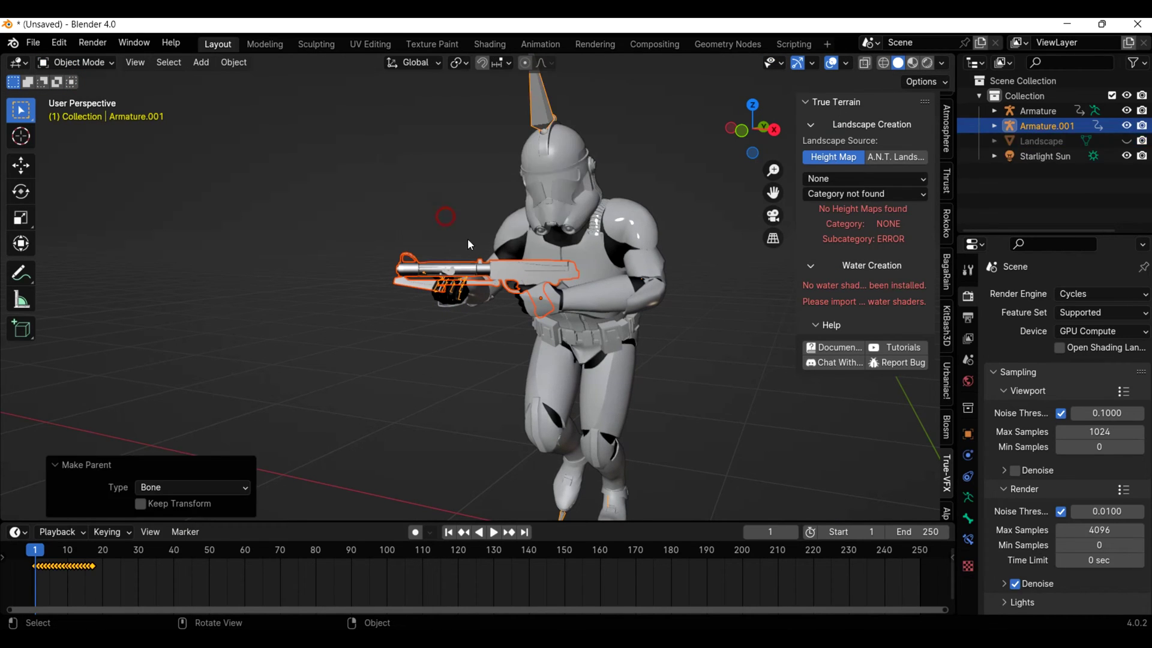
pyautogui.click(494, 532)
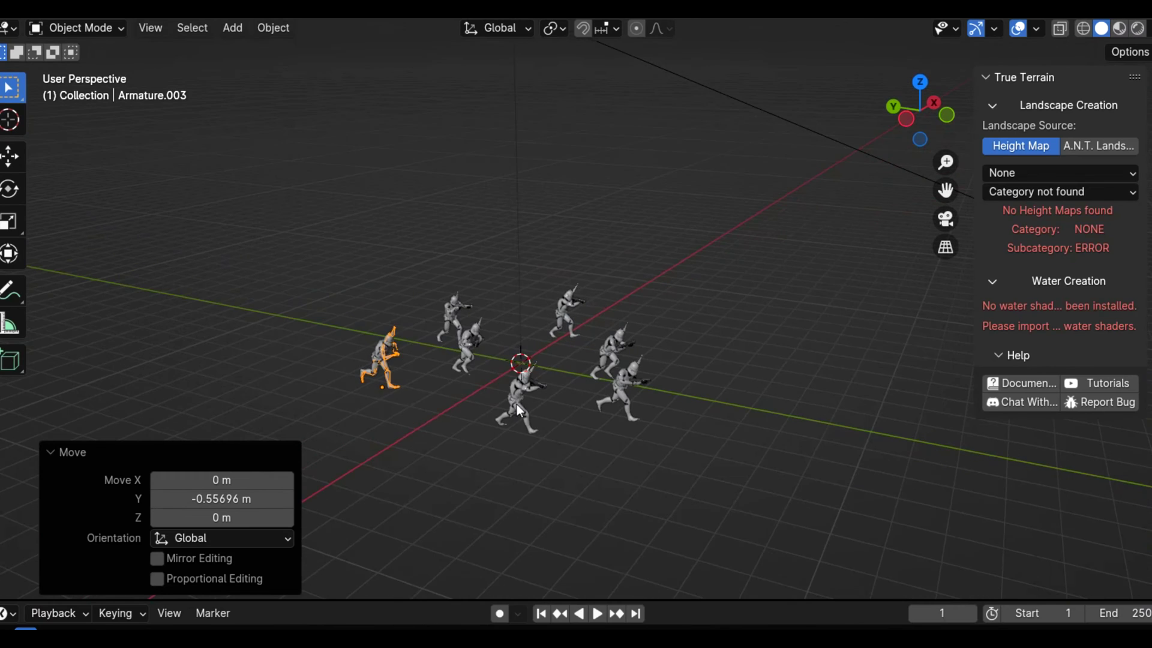
# Step: Add a Plain Axes Empty and parent all seven troopers to it, keeping transforms
pyautogui.hotkey('shift', 'a')
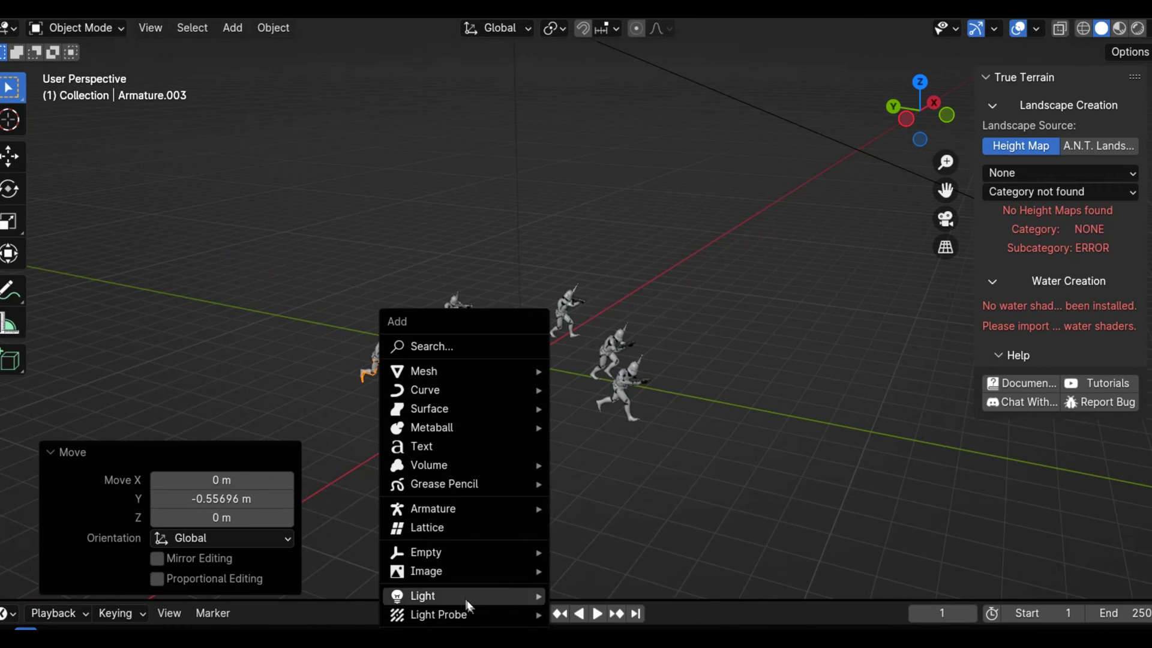
pyautogui.click(604, 552)
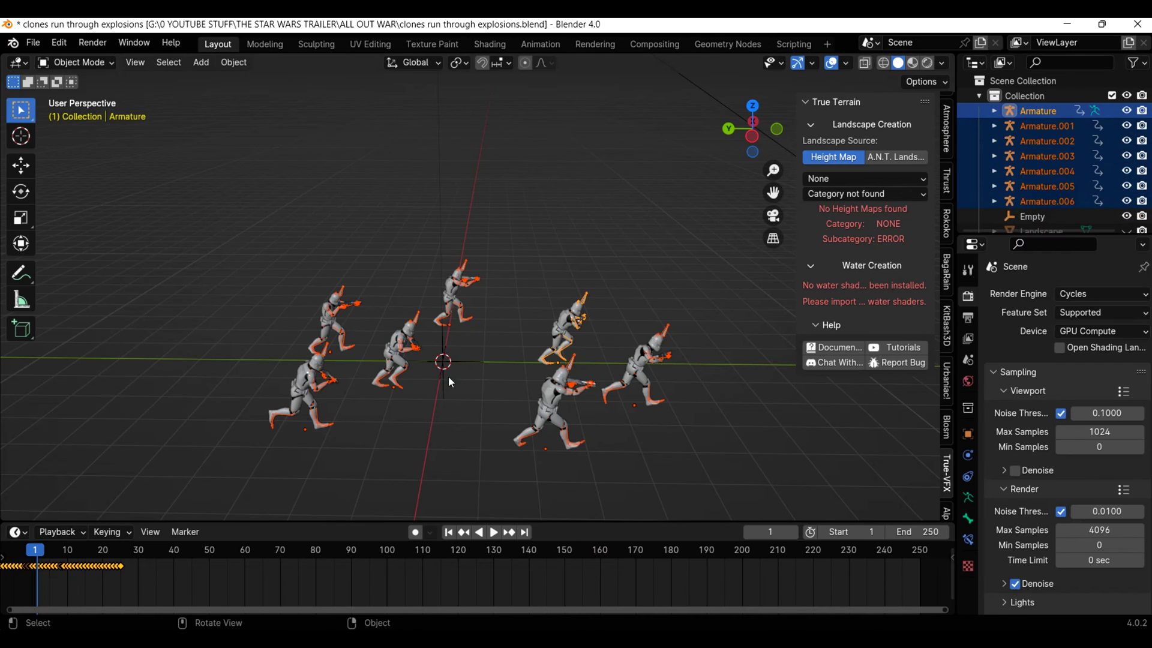
pyautogui.click(445, 398)
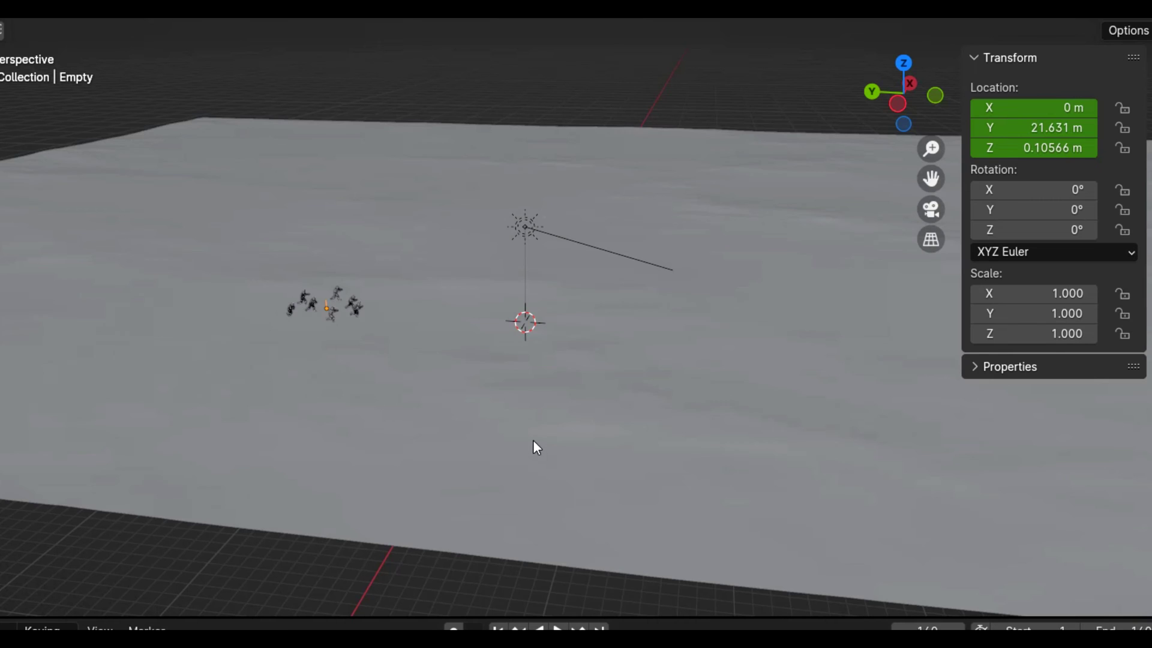
# Step: Move the trooper group's Empty along the Y axis
pyautogui.press('g')
pyautogui.press('y')
pyautogui.click(941, 548)
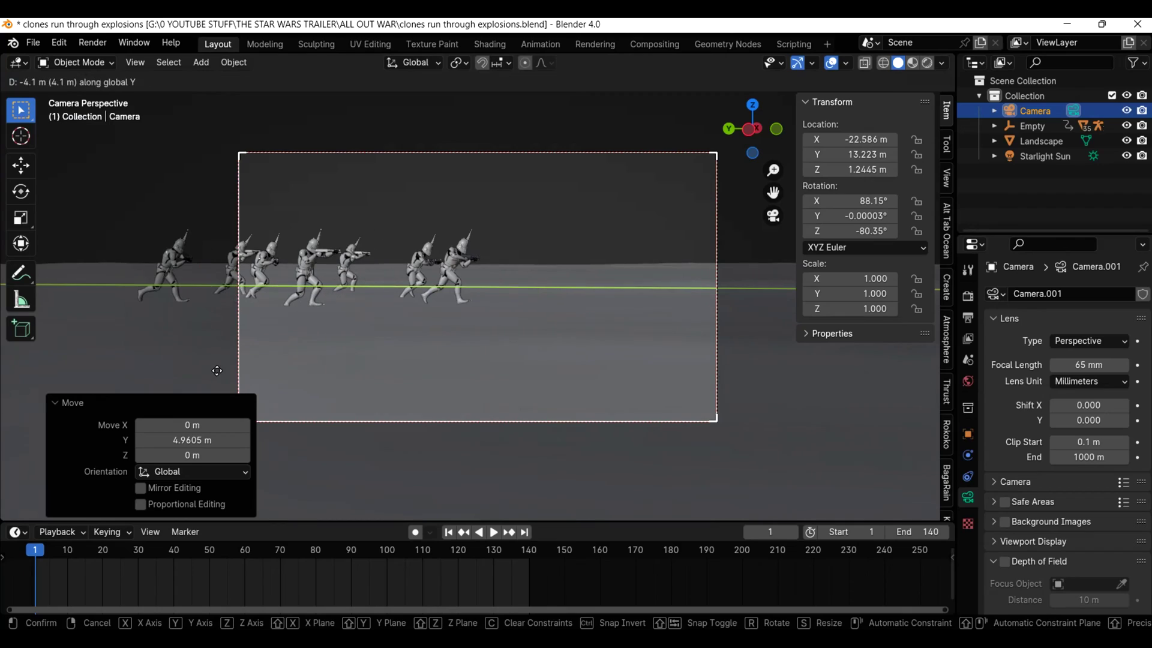
# Step: Move the camera along Y and steer it with walk navigation to frame the troopers
pyautogui.click(217, 371)
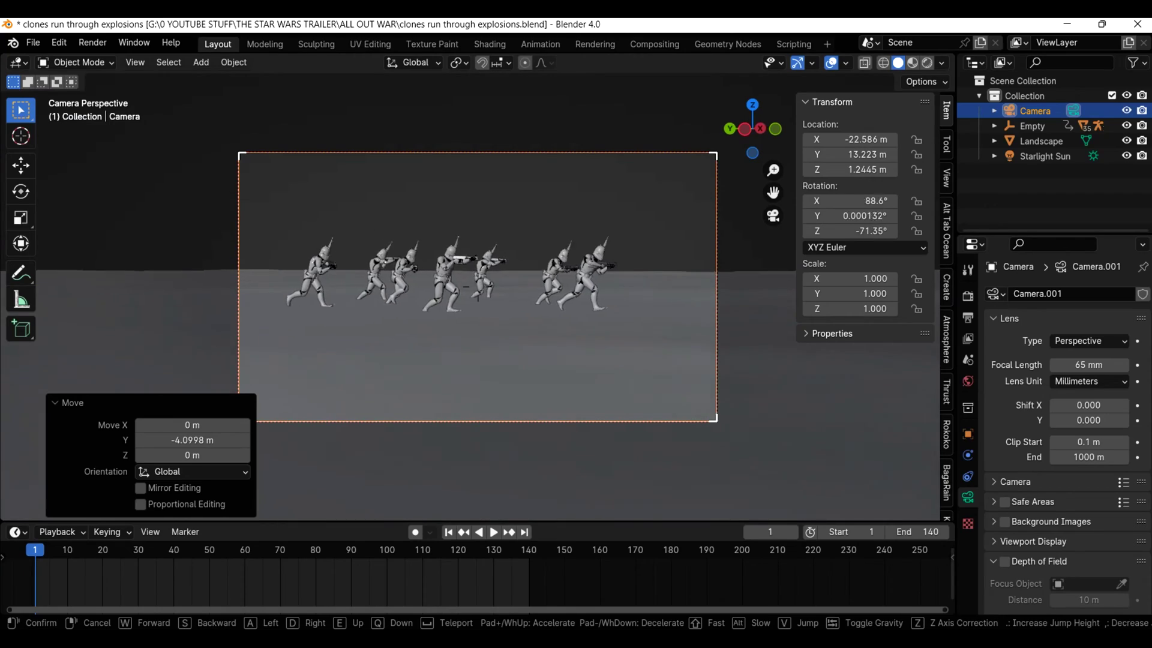
pyautogui.press('a')
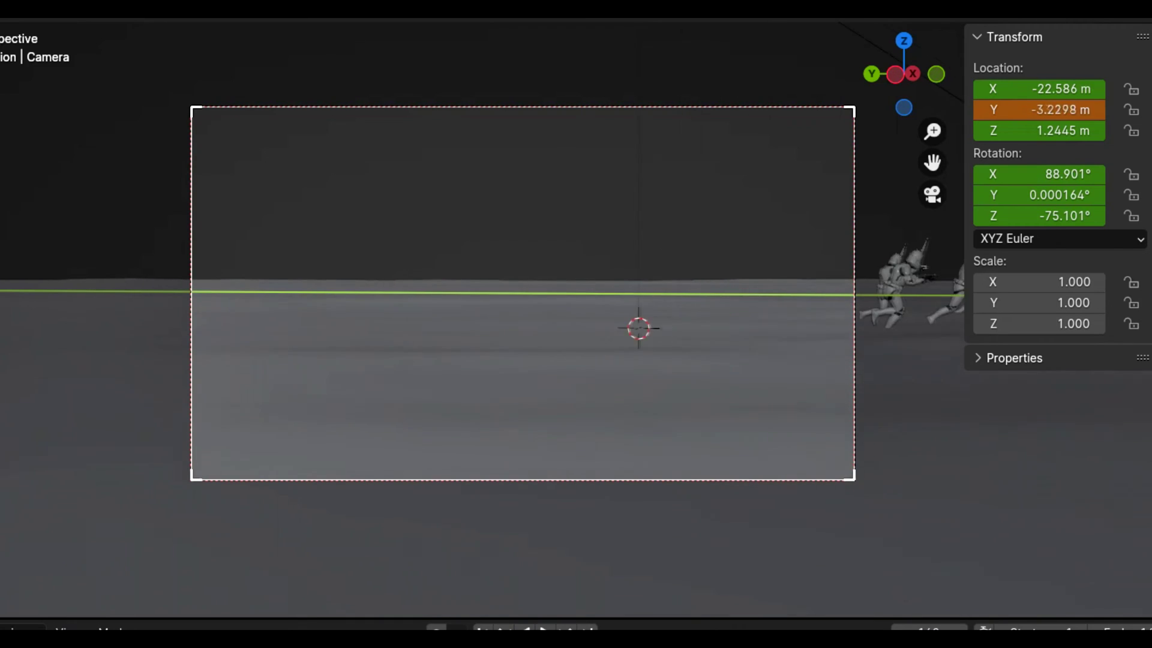
pyautogui.press('Return')
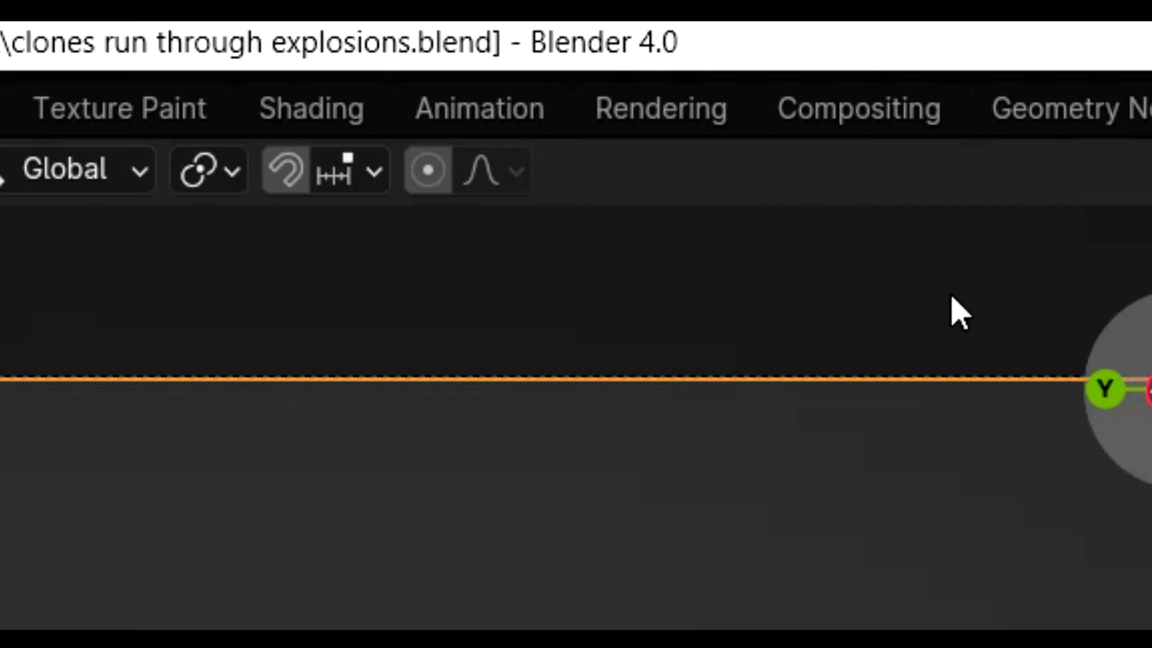
# Step: Add a Noise modifier to the camera's curve with Scale 50.3 and Strength 0.1, then preview playback
pyautogui.click(487, 111)
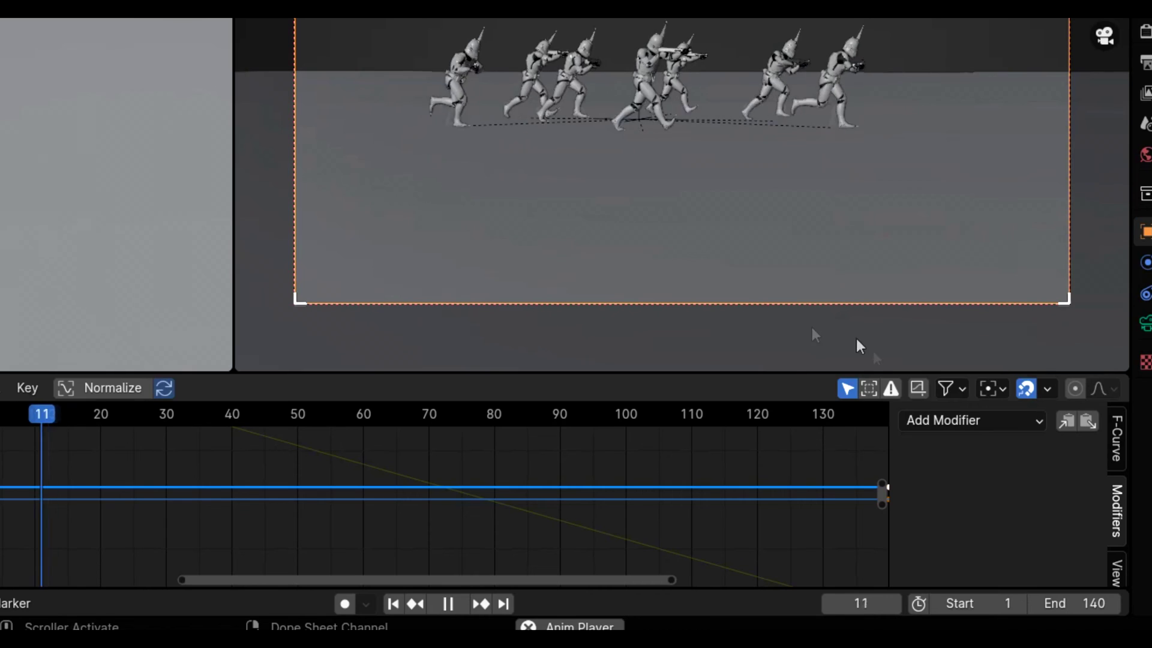
pyautogui.click(972, 420)
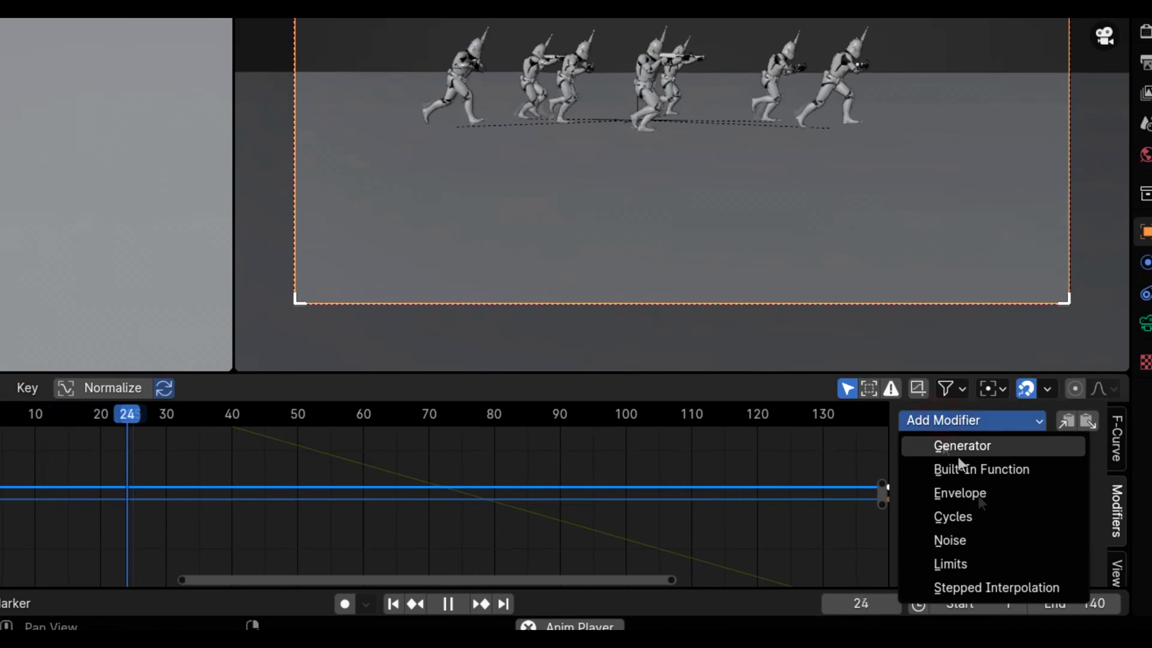
pyautogui.click(984, 539)
pyautogui.moveTo(1047, 520); pyautogui.dragTo(1062, 559)
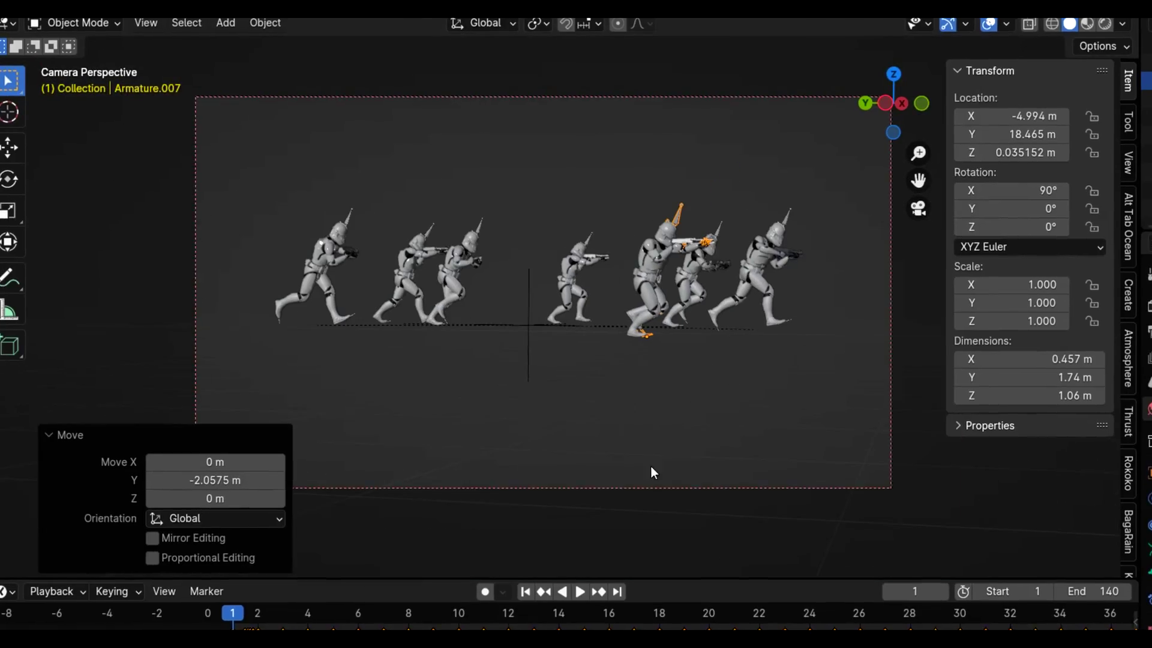
pyautogui.click(582, 594)
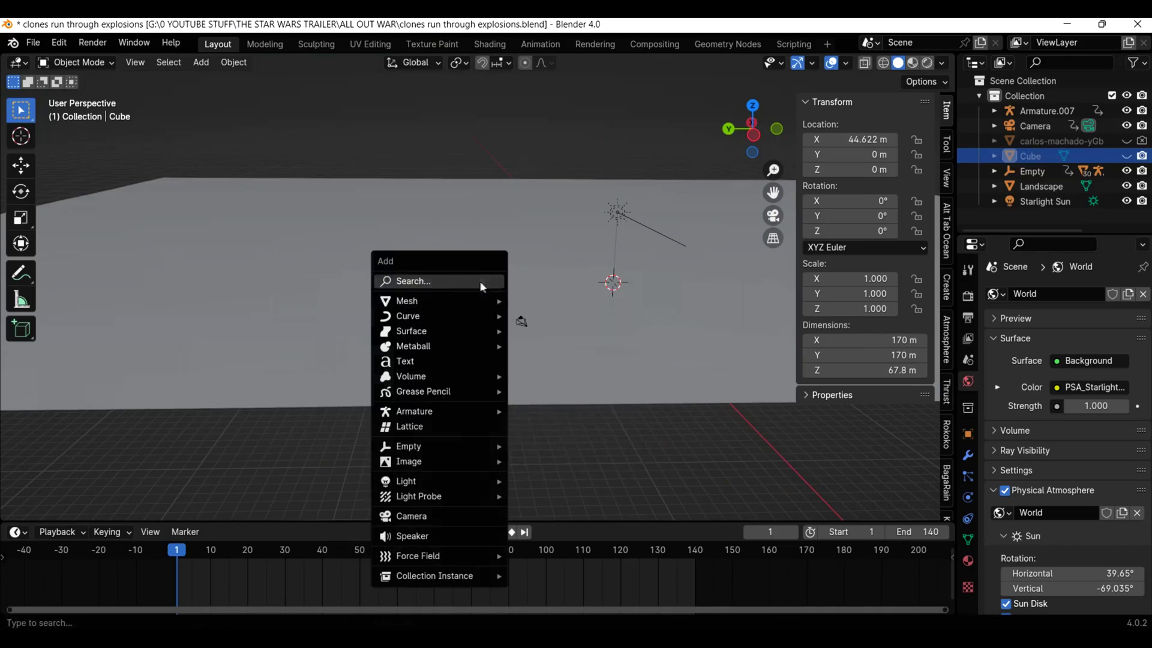
# Step: Add a cube, scale it up several times and shift it along Y to enclose the scene
pyautogui.moveTo(491, 300)
pyautogui.click(542, 316)
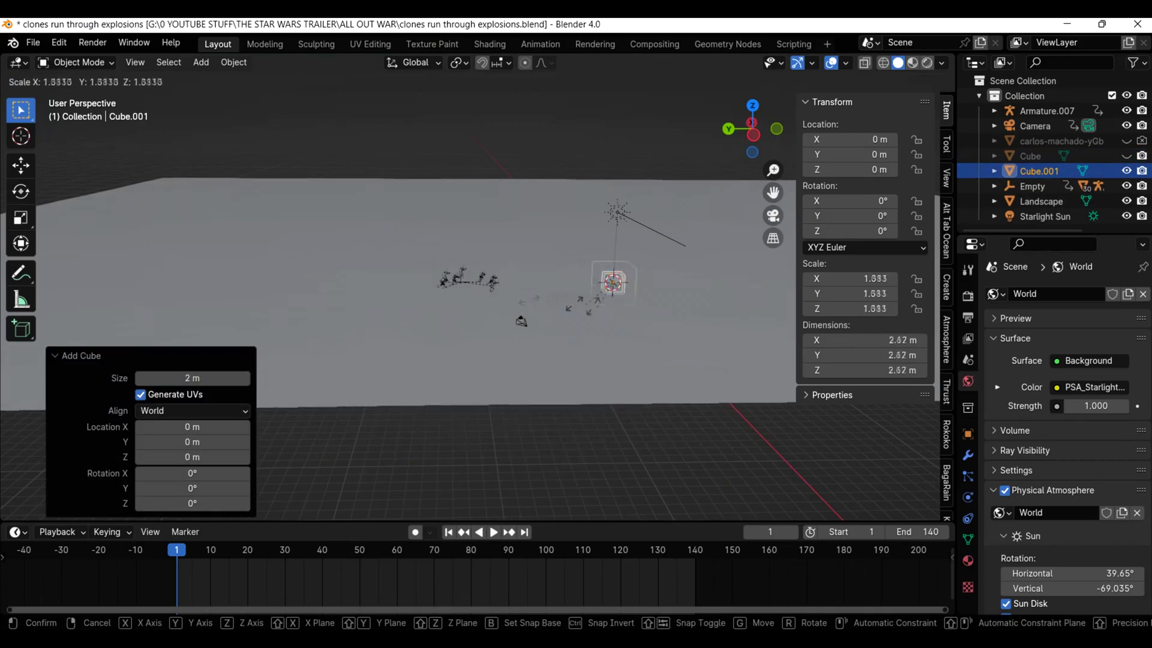
pyautogui.press('s')
pyautogui.click(420, 345)
pyautogui.scroll(-3, 420, 345)
pyautogui.press('s')
pyautogui.click(428, 343)
pyautogui.press('s')
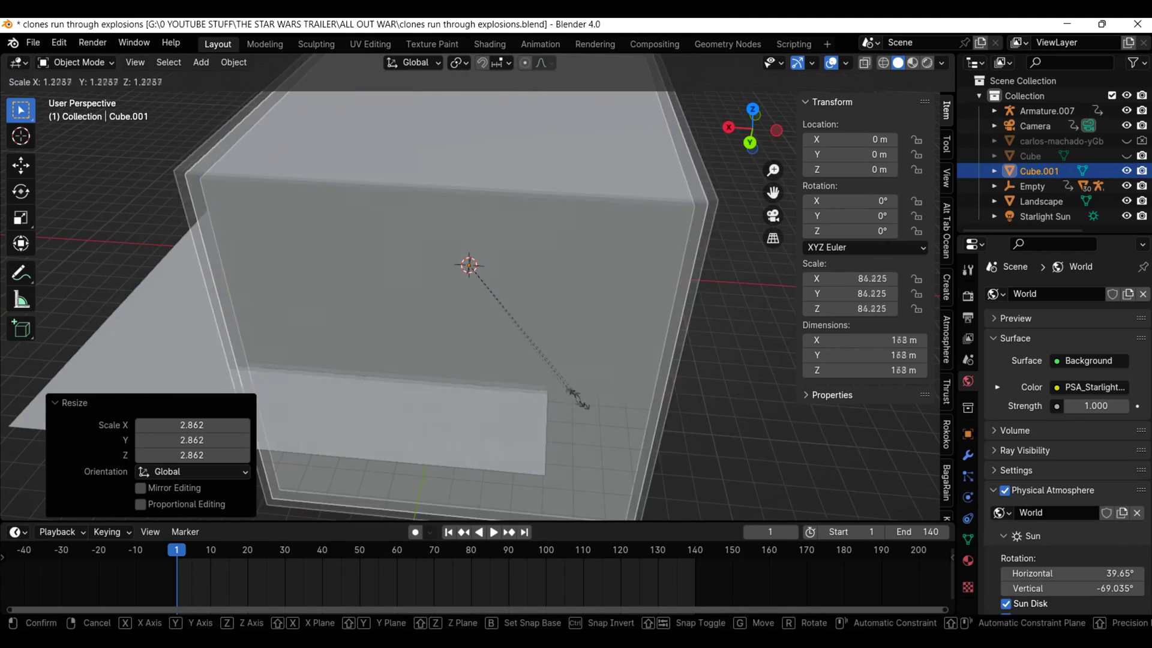
pyautogui.click(571, 386)
pyautogui.press('g')
pyautogui.press('y')
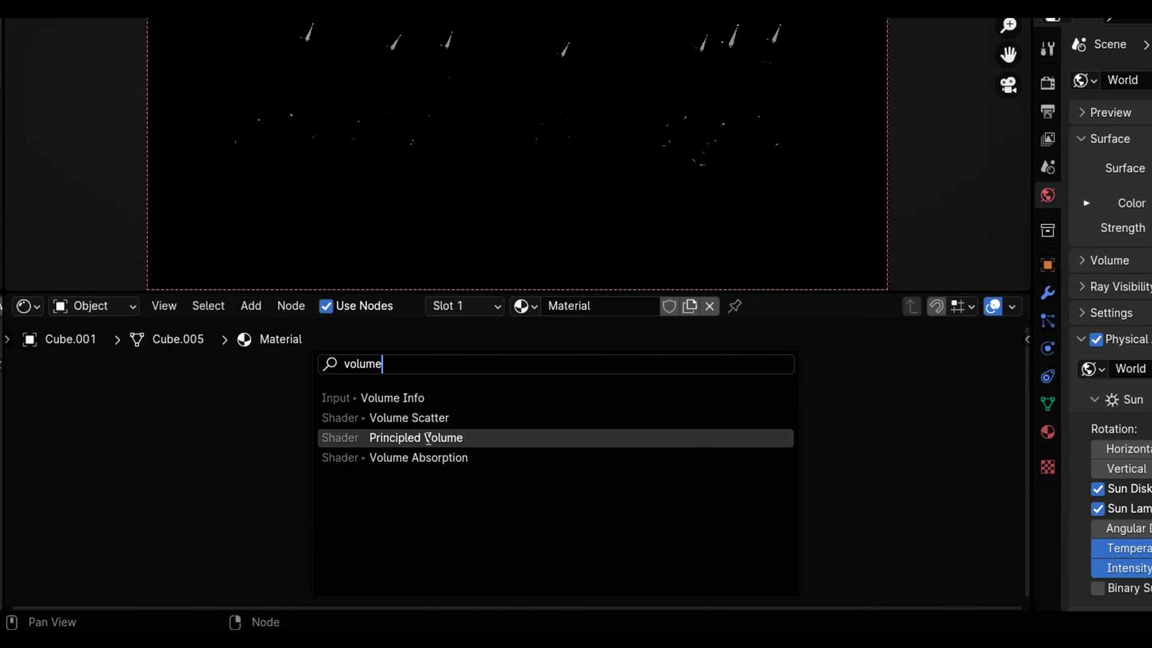
# Step: Give the cube a Principled Volume with density 0.003, emission strength 0.005 and blue emission colour
pyautogui.click(428, 438)
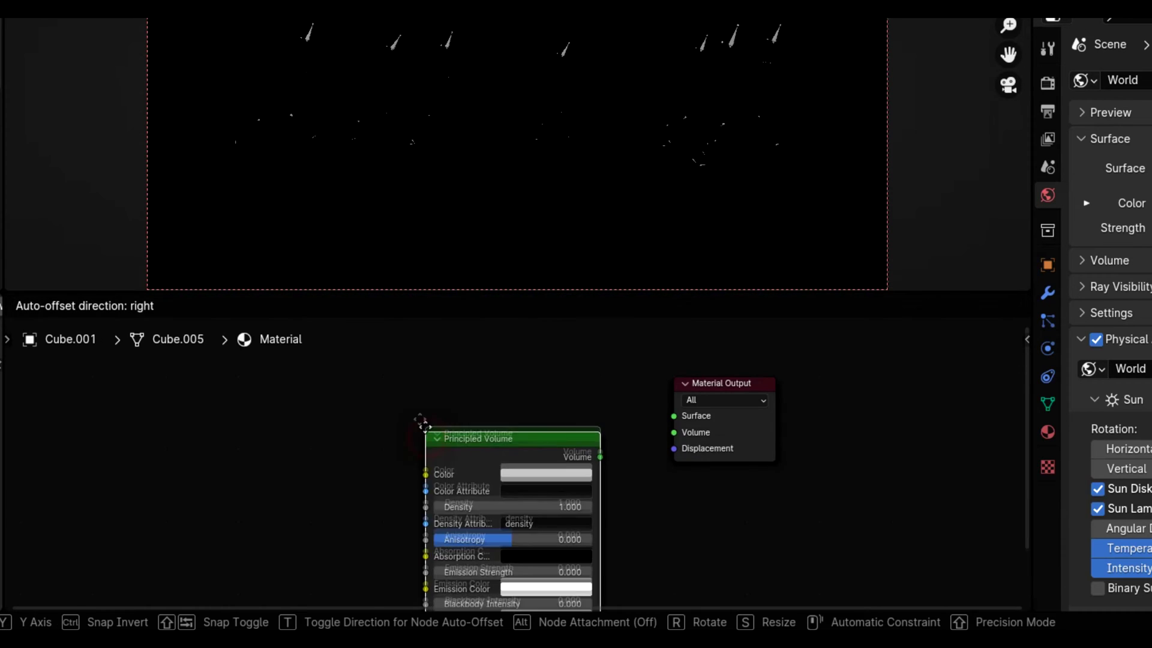
pyautogui.click(415, 385)
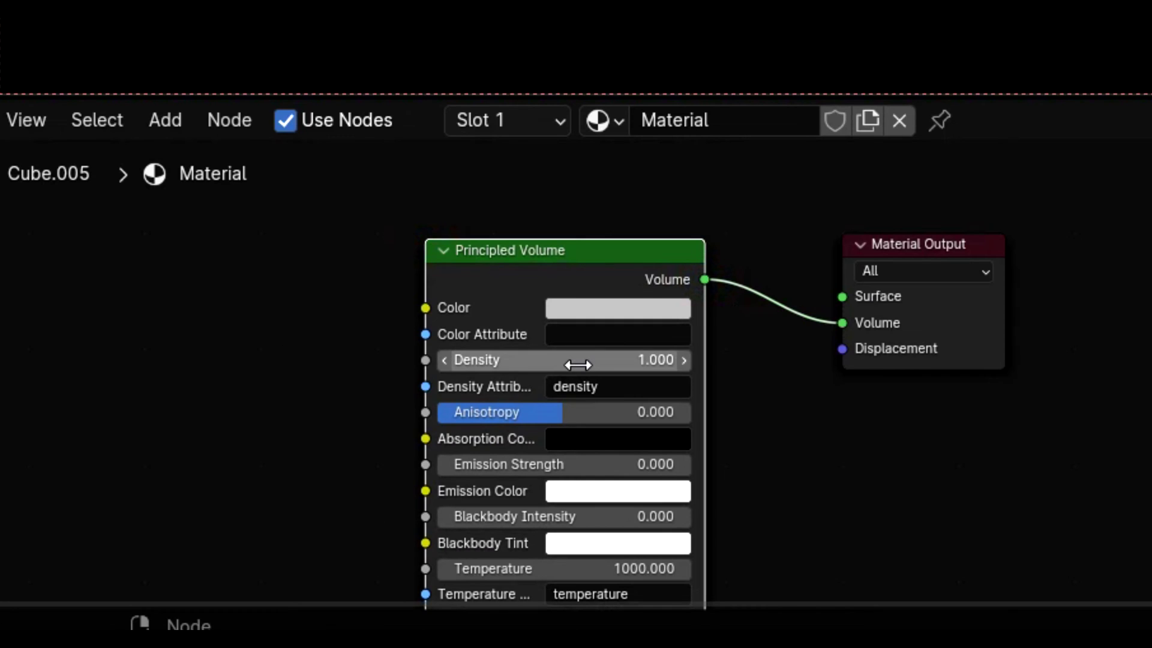
pyautogui.press('Return')
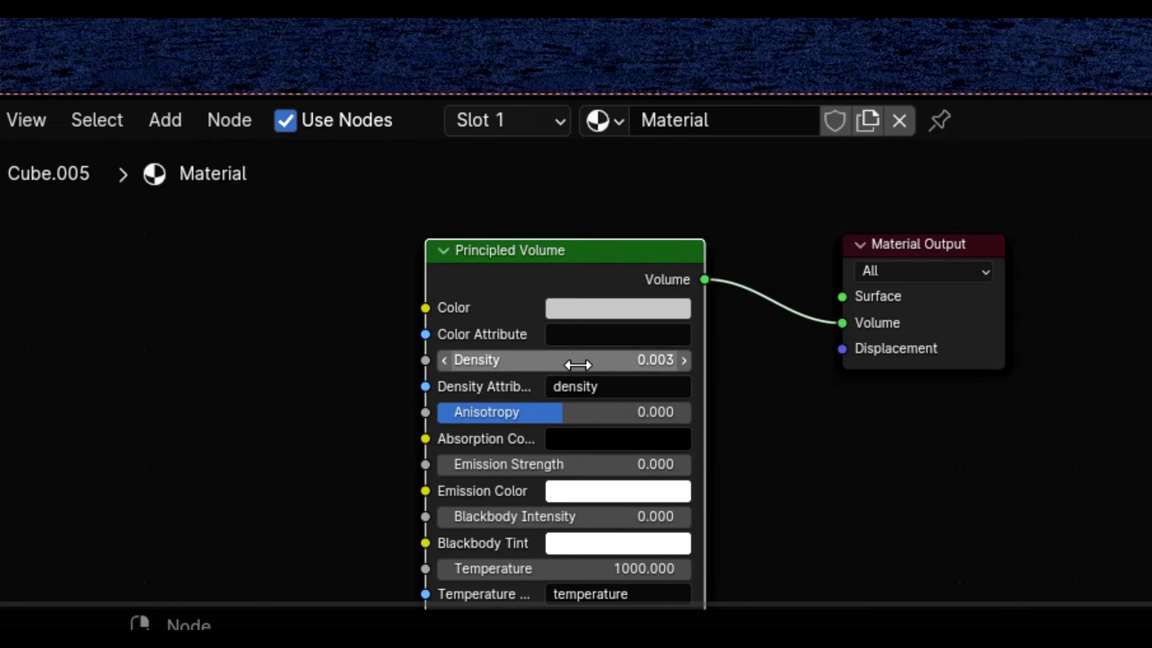
pyautogui.click(627, 465)
pyautogui.write('0.005')
pyautogui.press('Return')
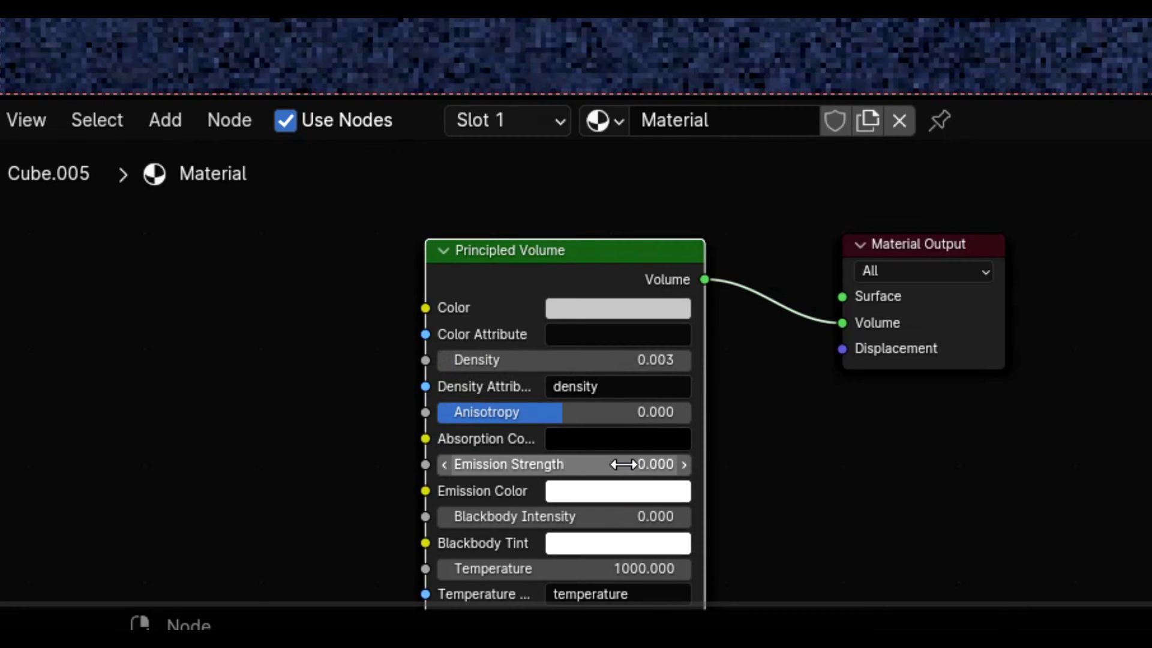
pyautogui.click(618, 491)
pyautogui.click(705, 185)
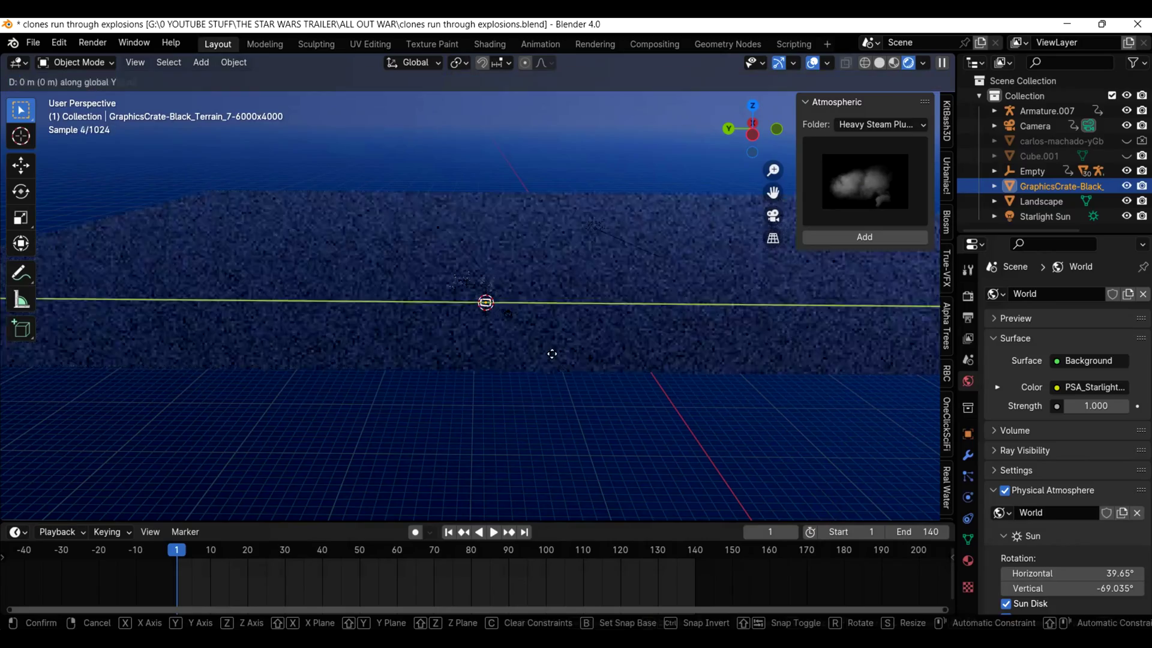
# Step: Move and resize the Black Terrain 7 image plane to sit beneath the troopers in camera view
pyautogui.press('g')
pyautogui.press('x')
pyautogui.click(546, 241)
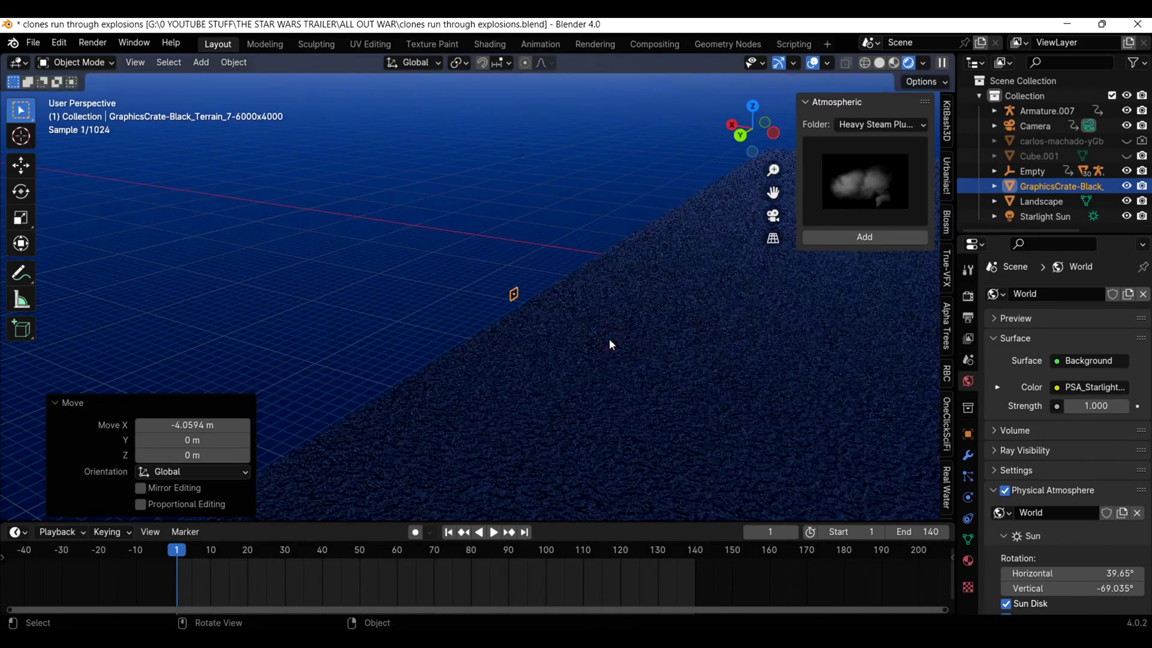
pyautogui.press('s')
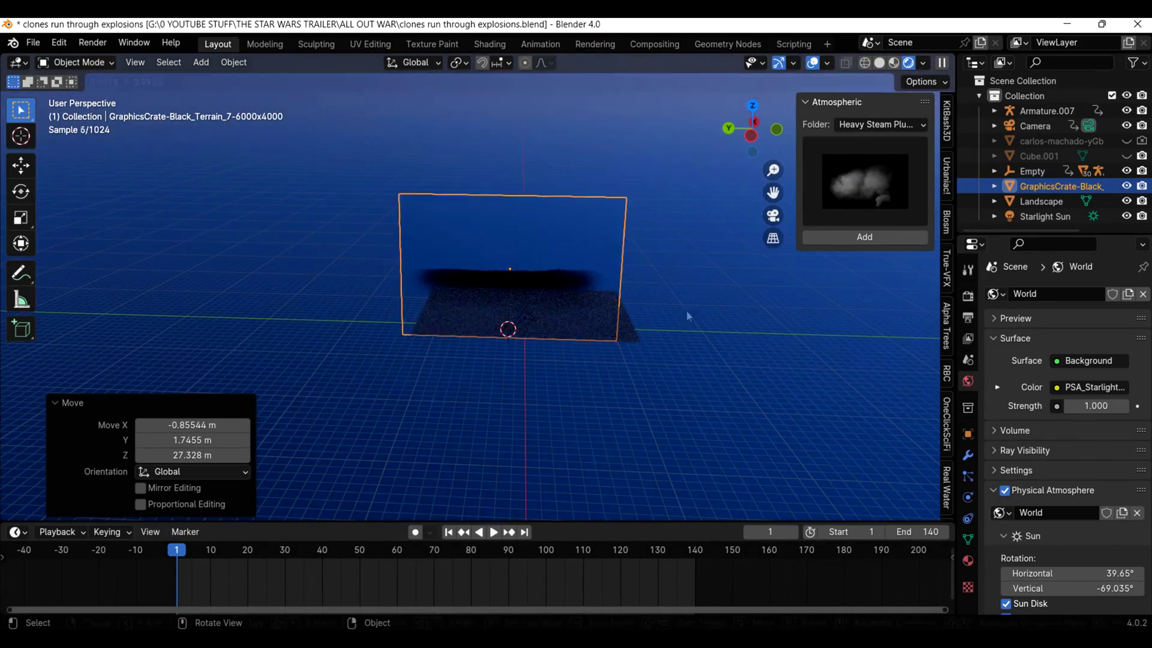
pyautogui.press('g')
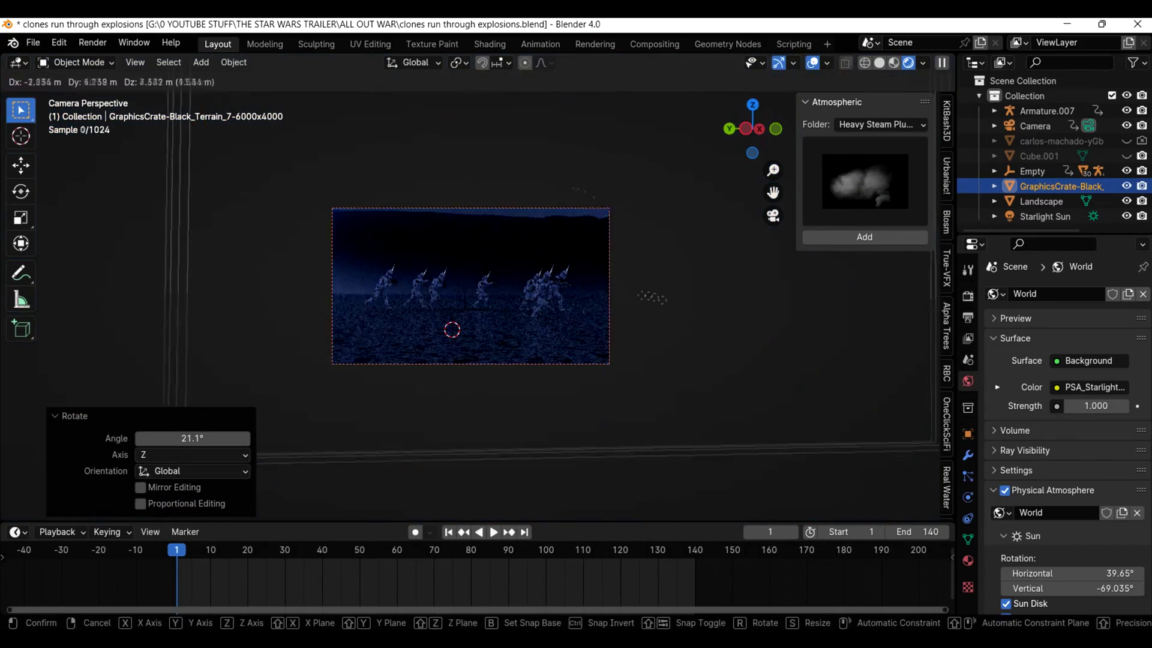
pyautogui.press('Return')
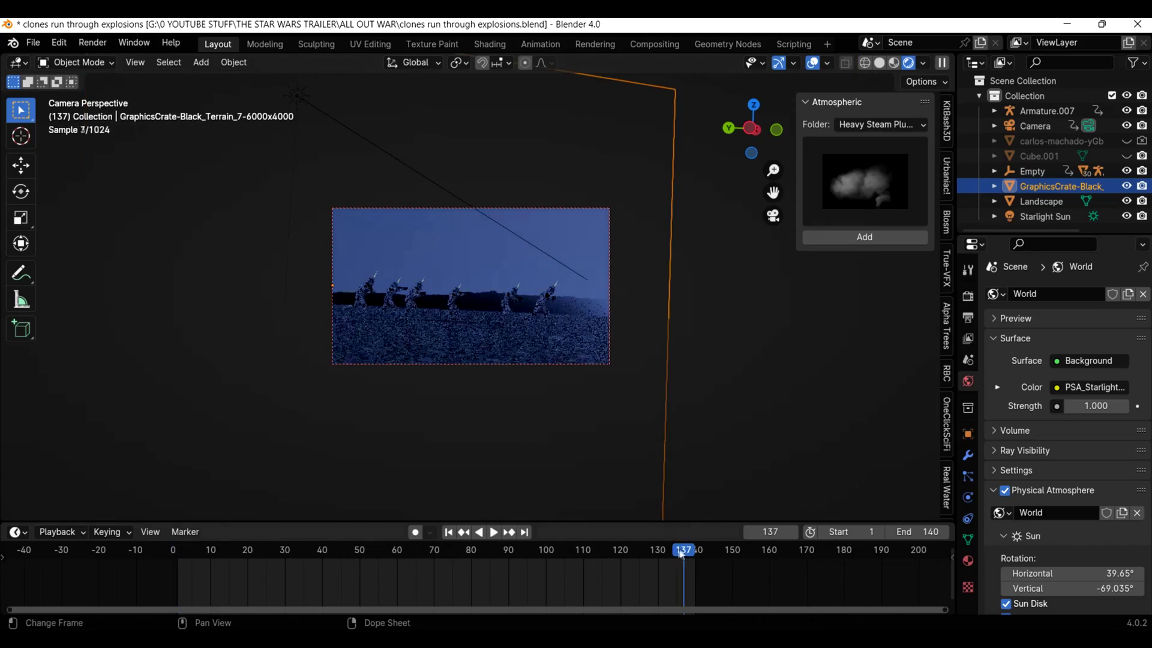
pyautogui.press('s')
pyautogui.click(524, 343)
pyautogui.press('g')
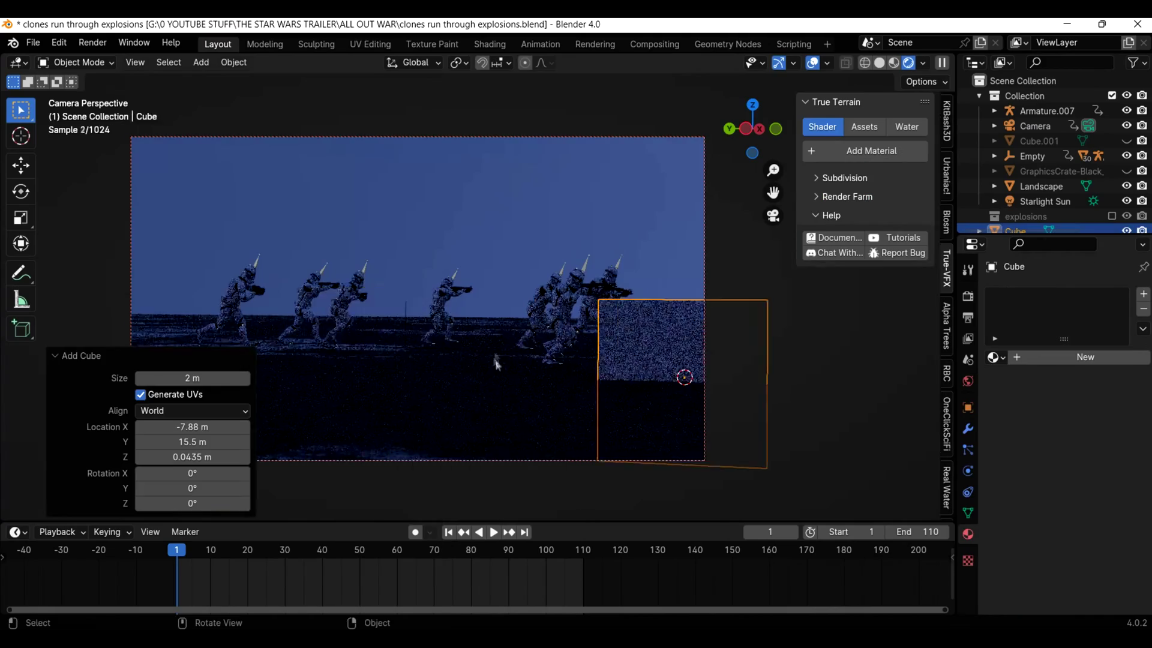
pyautogui.press('KP_Decimal')
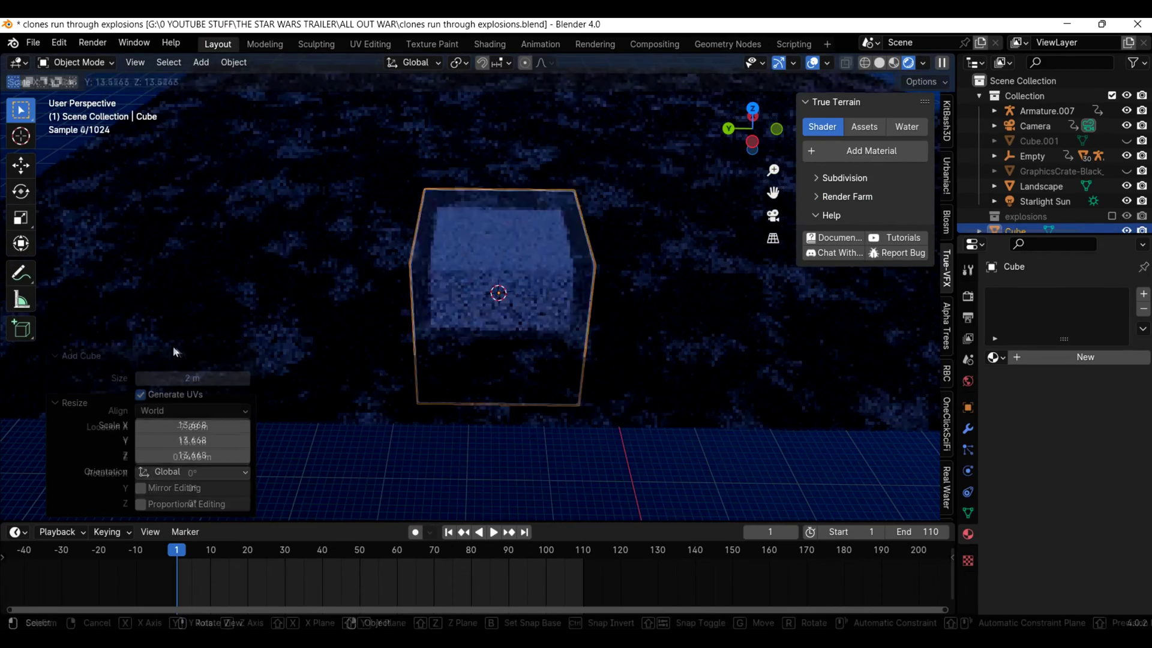
# Step: Scale up the cube and add a particle system with End frame 1, emitting from Volume
pyautogui.press('z')
pyautogui.click(553, 329)
pyautogui.press('s')
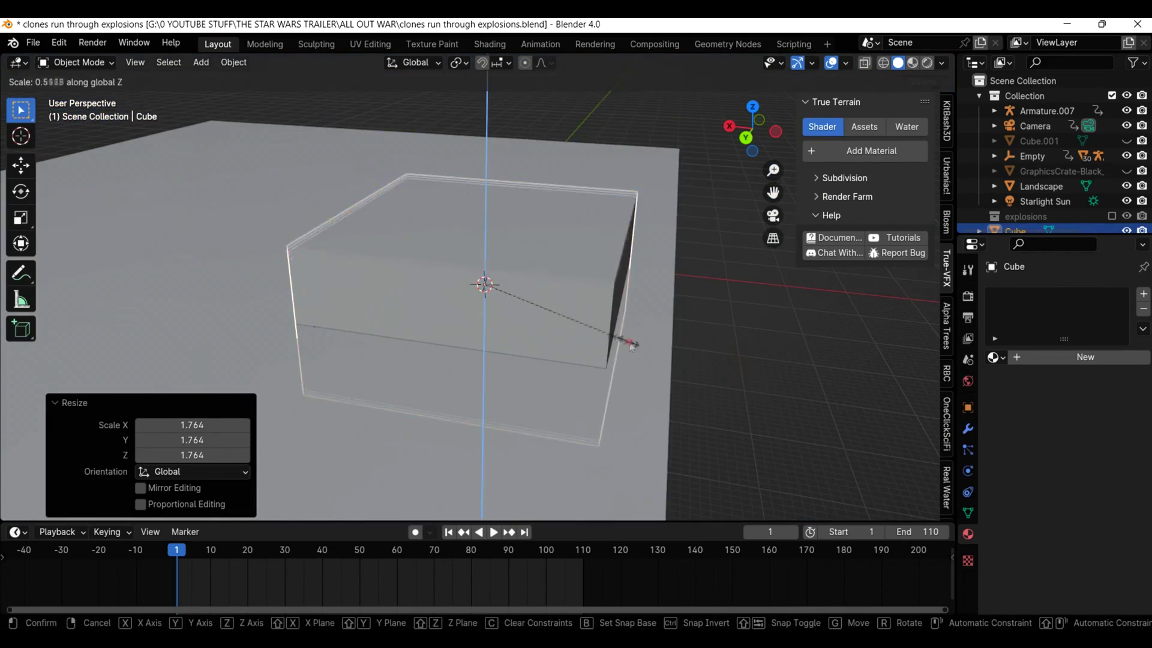
pyautogui.click(969, 451)
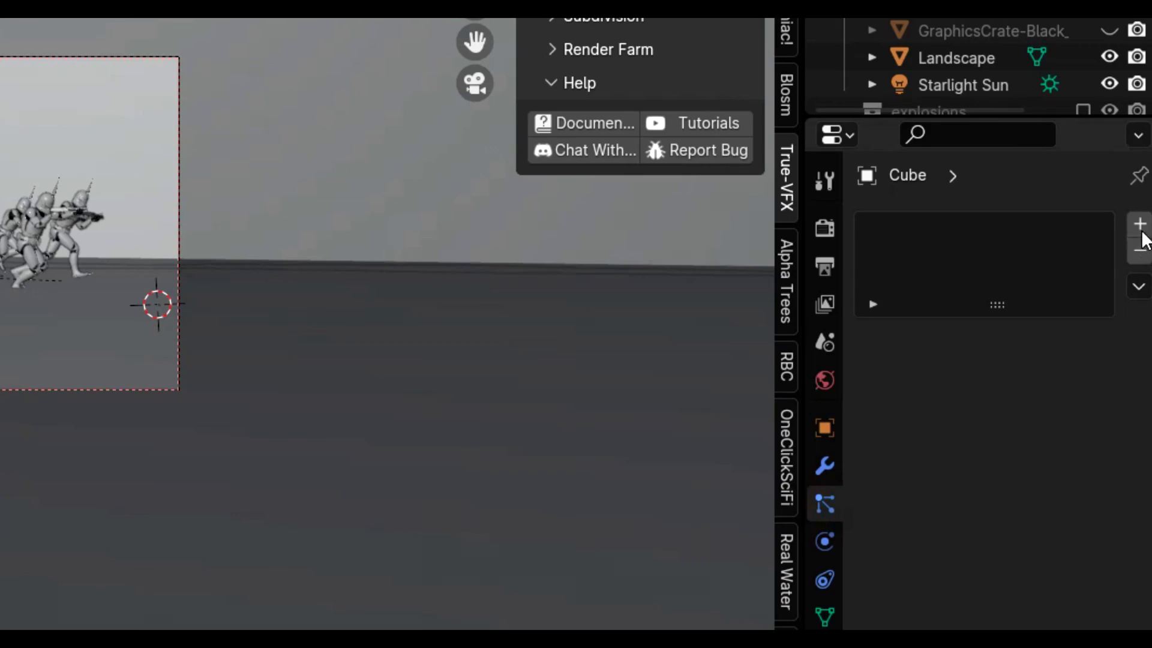
pyautogui.click(1140, 224)
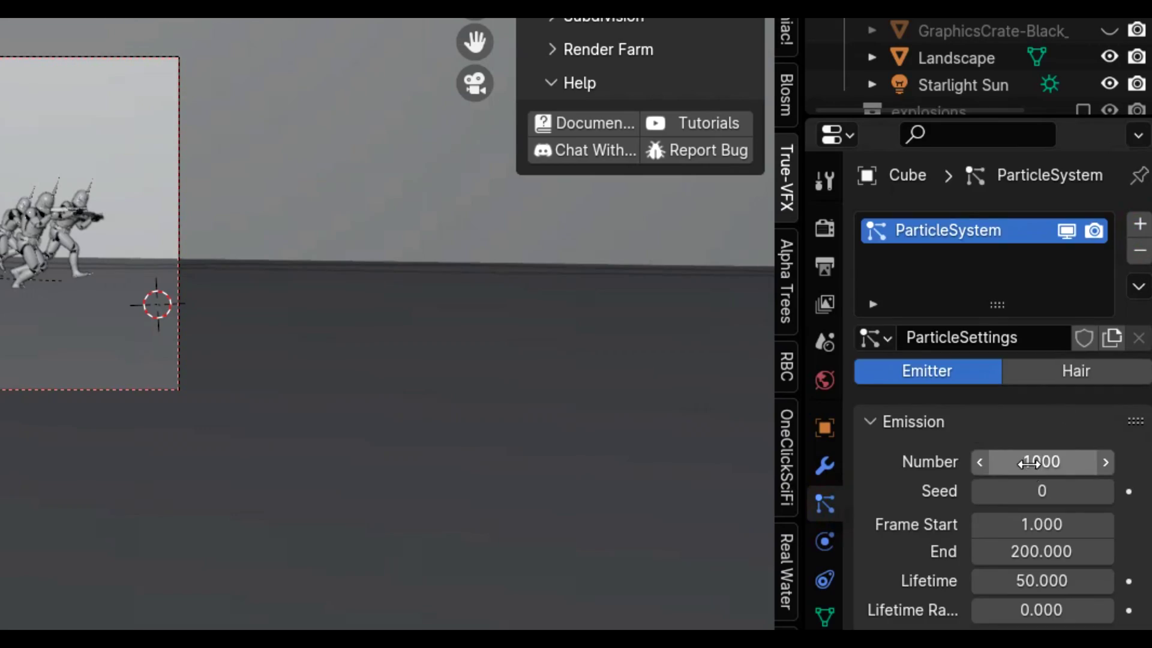
pyautogui.click(738, 365)
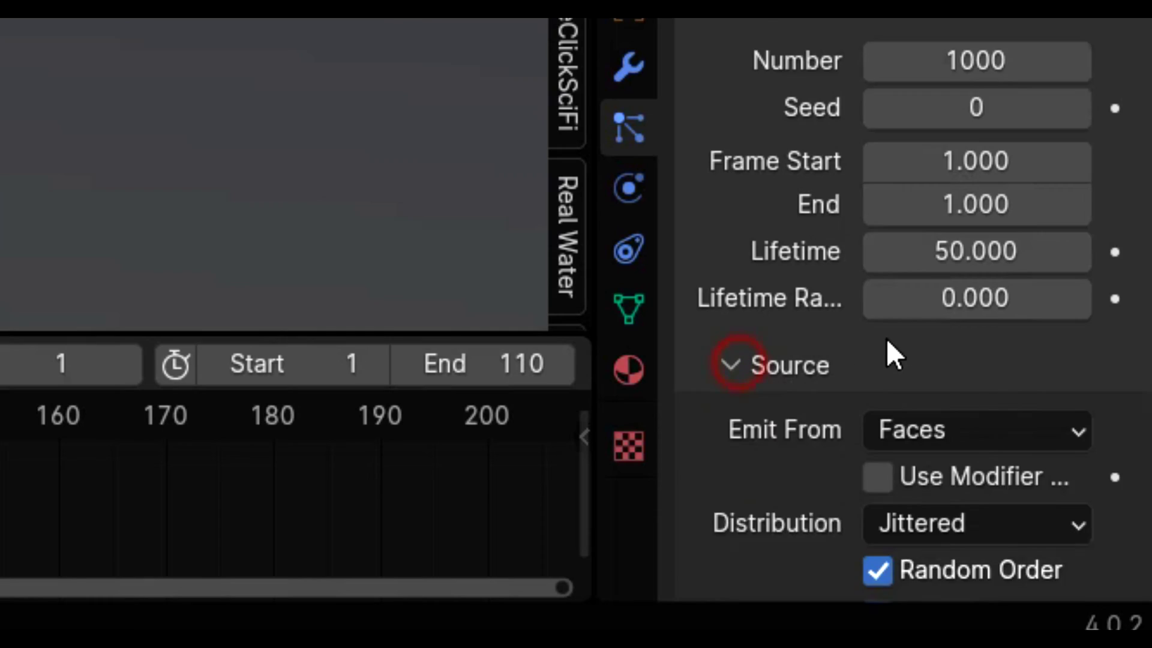
pyautogui.scroll(-3, 888, 354)
pyautogui.click(916, 341)
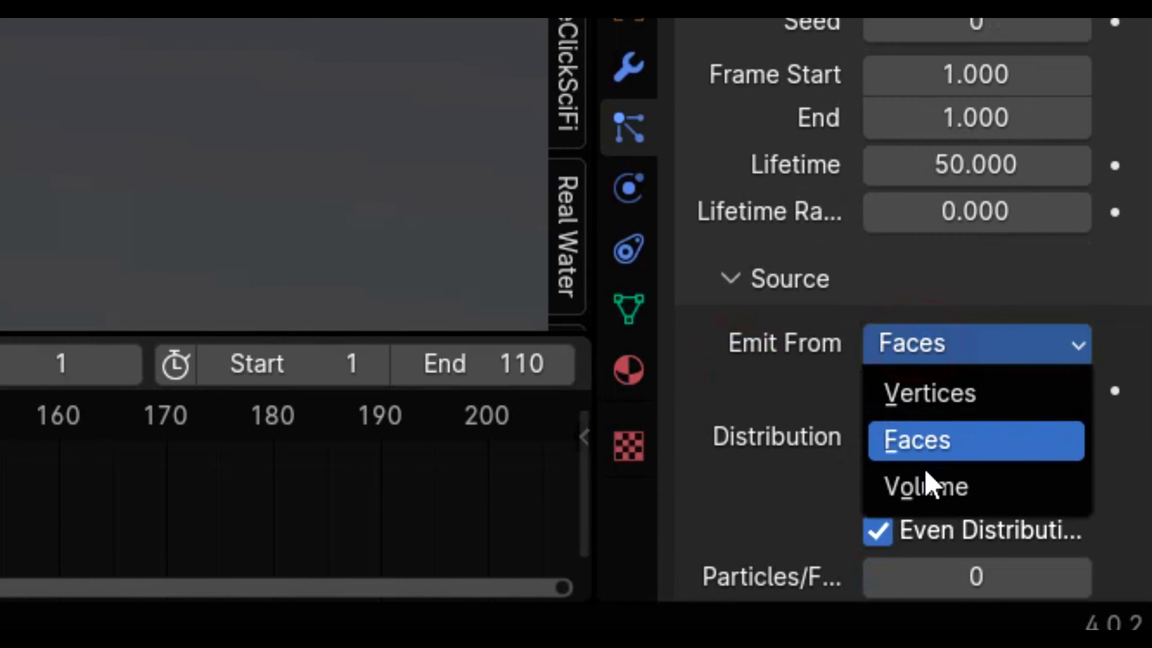
pyautogui.click(918, 480)
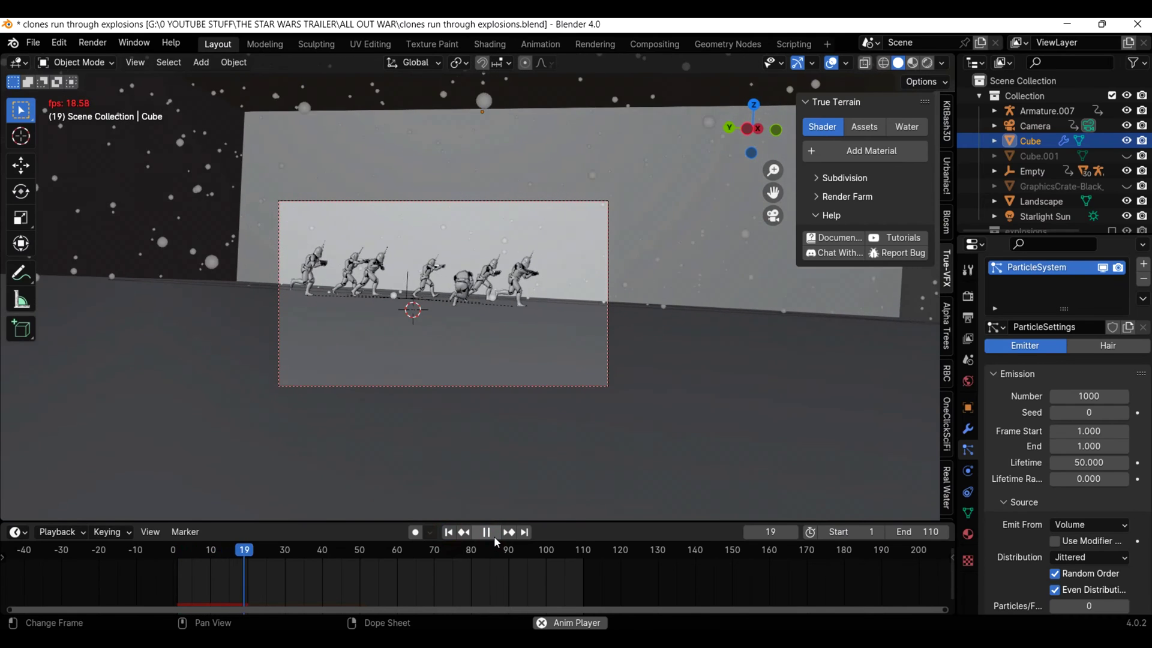
# Step: Add an icosphere ember mesh and give it an orange Emission material
pyautogui.hotkey('shift', 'a')
pyautogui.click(705, 363)
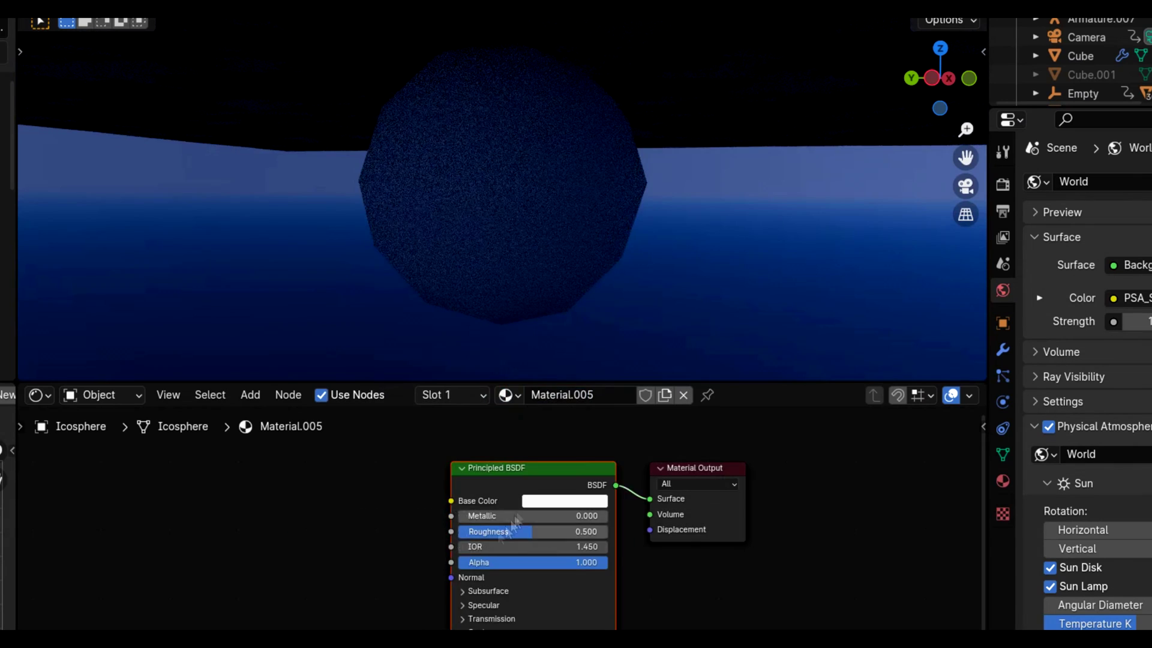
pyautogui.hotkey('shift', 'a')
pyautogui.write('em')
pyautogui.click(456, 480)
pyautogui.click(537, 498)
pyautogui.click(518, 524)
pyautogui.click(584, 369)
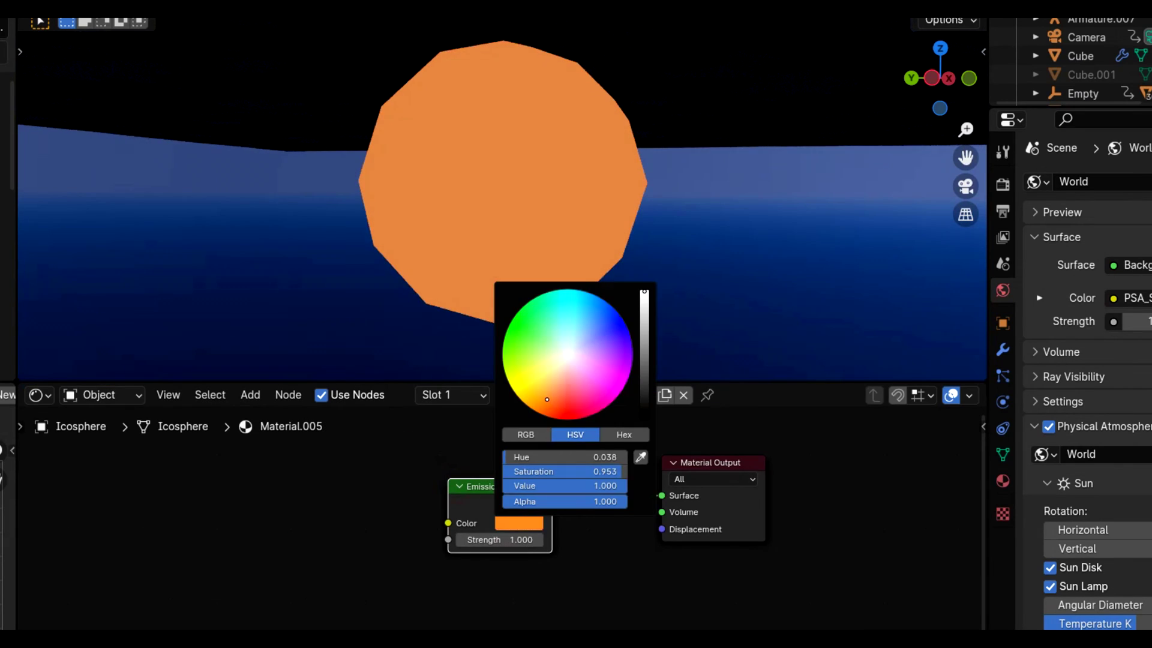
pyautogui.moveTo(547, 505); pyautogui.dragTo(650, 498)
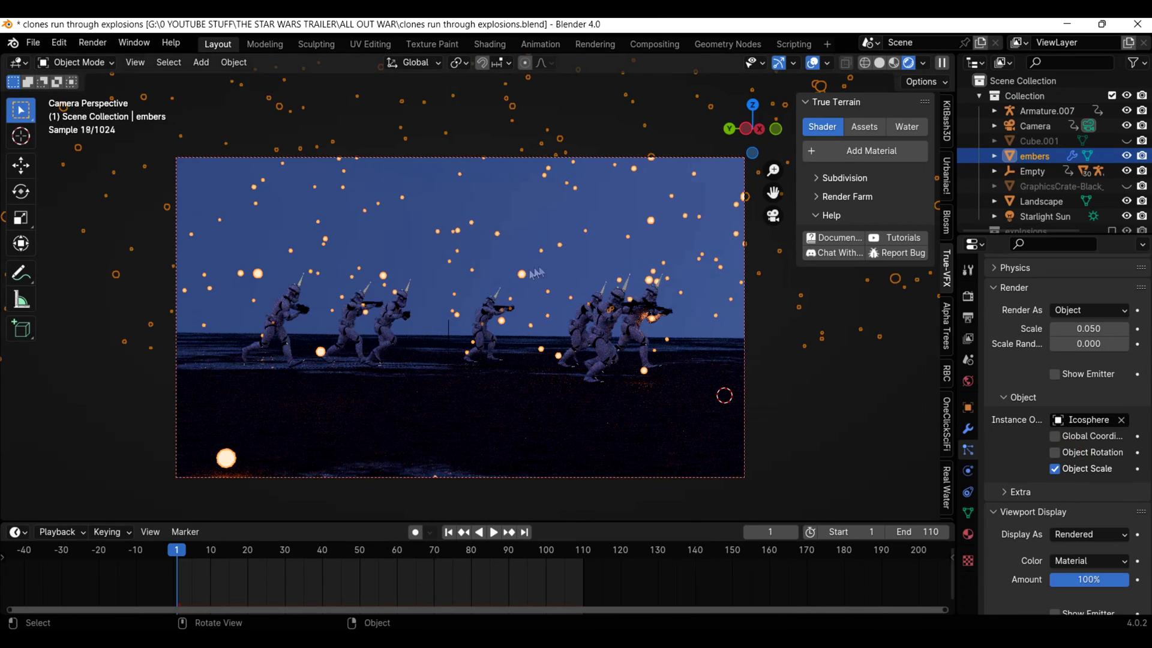
pyautogui.click(993, 552)
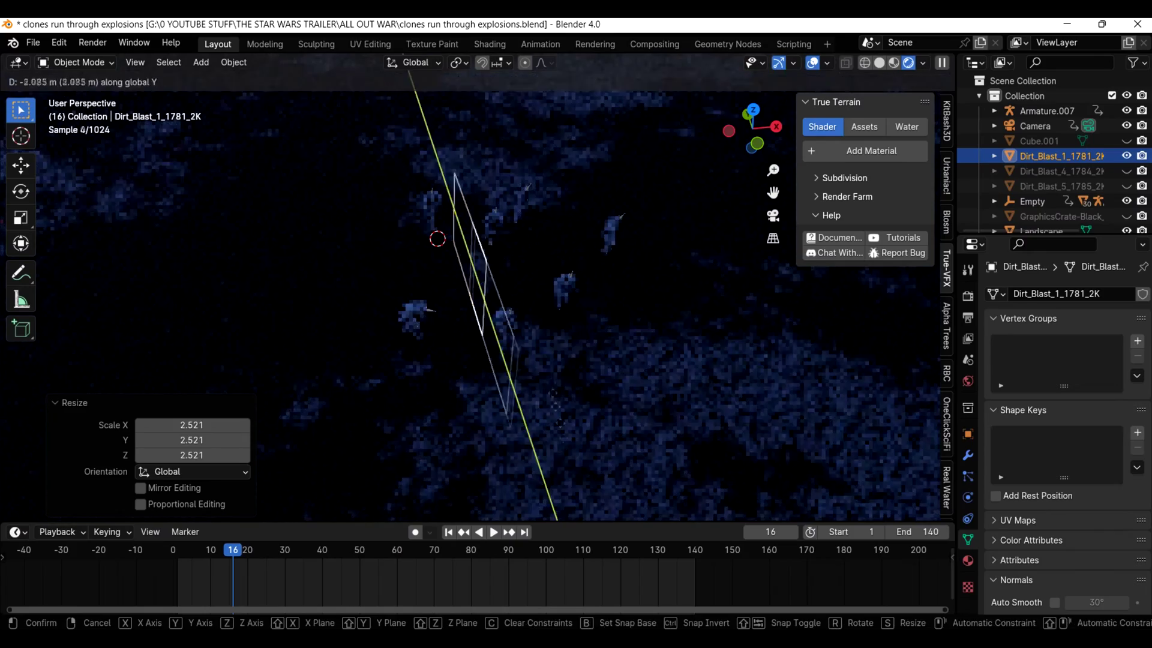
# Step: Place the dirt blast plane behind the clones in camera view and scale it to about double
pyautogui.press('x')
pyautogui.click(762, 355)
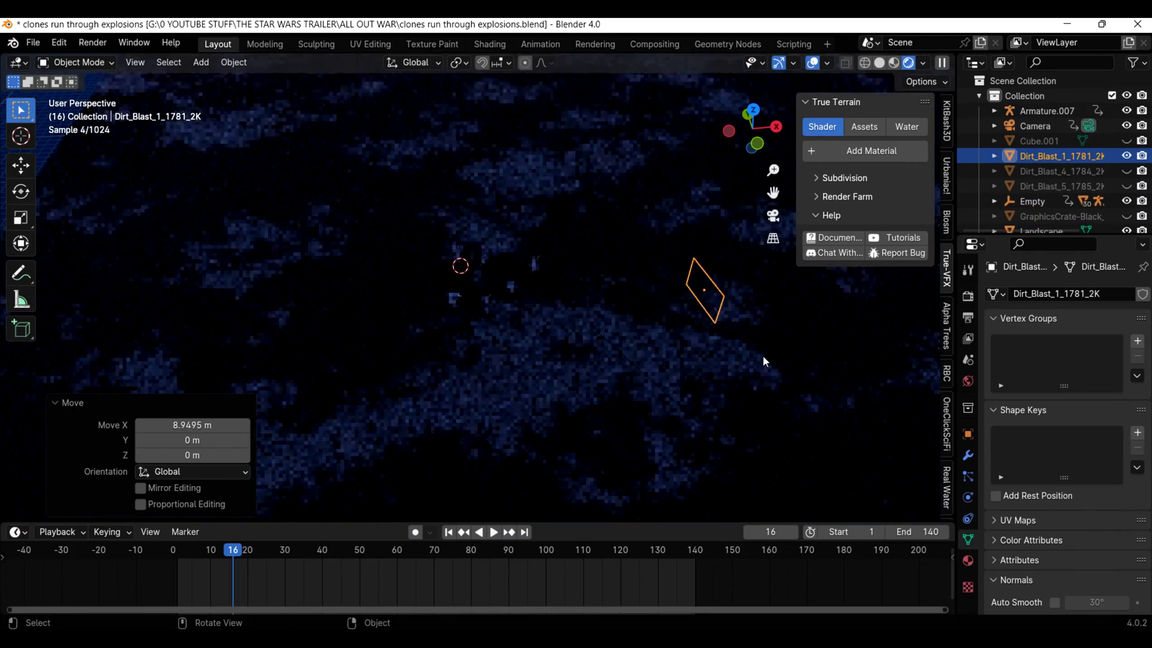
pyautogui.press('KP_0')
pyautogui.press('s')
pyautogui.click(778, 365)
pyautogui.press('g')
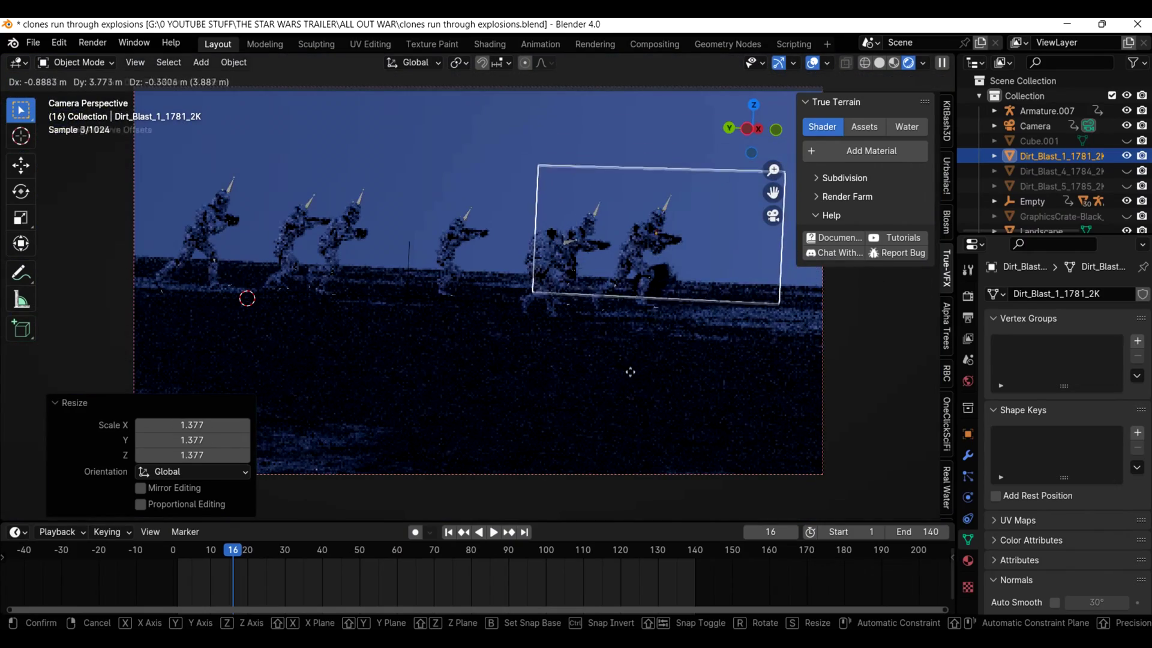
pyautogui.click(630, 372)
pyautogui.press('s')
pyautogui.click(453, 259)
pyautogui.press('g')
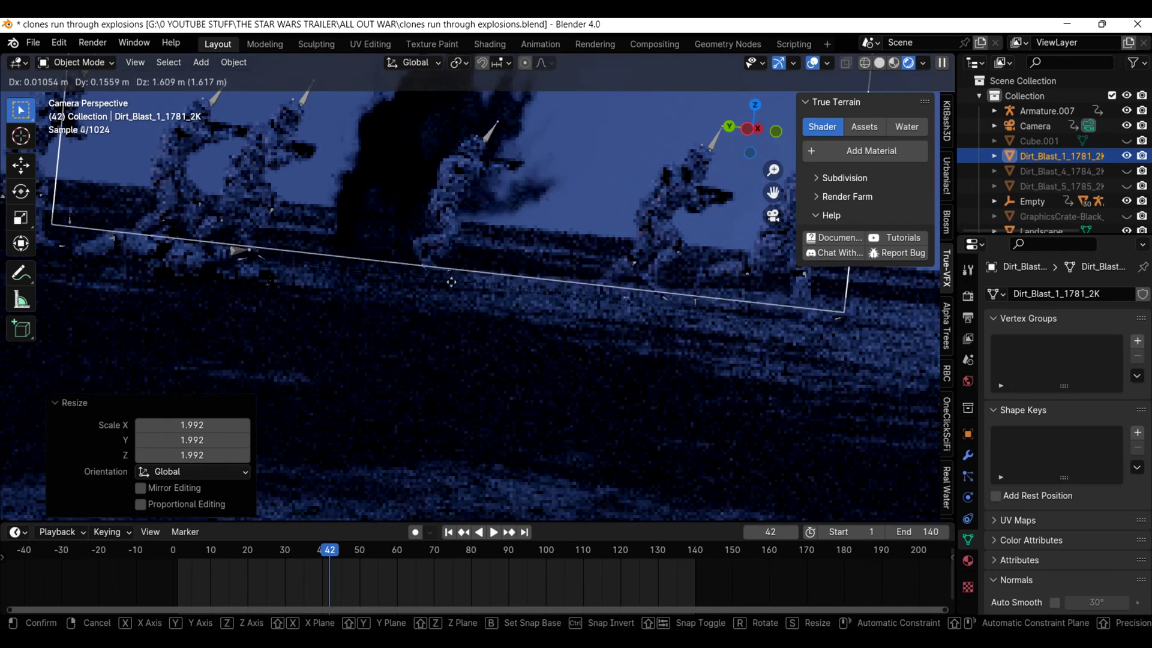
pyautogui.click(451, 281)
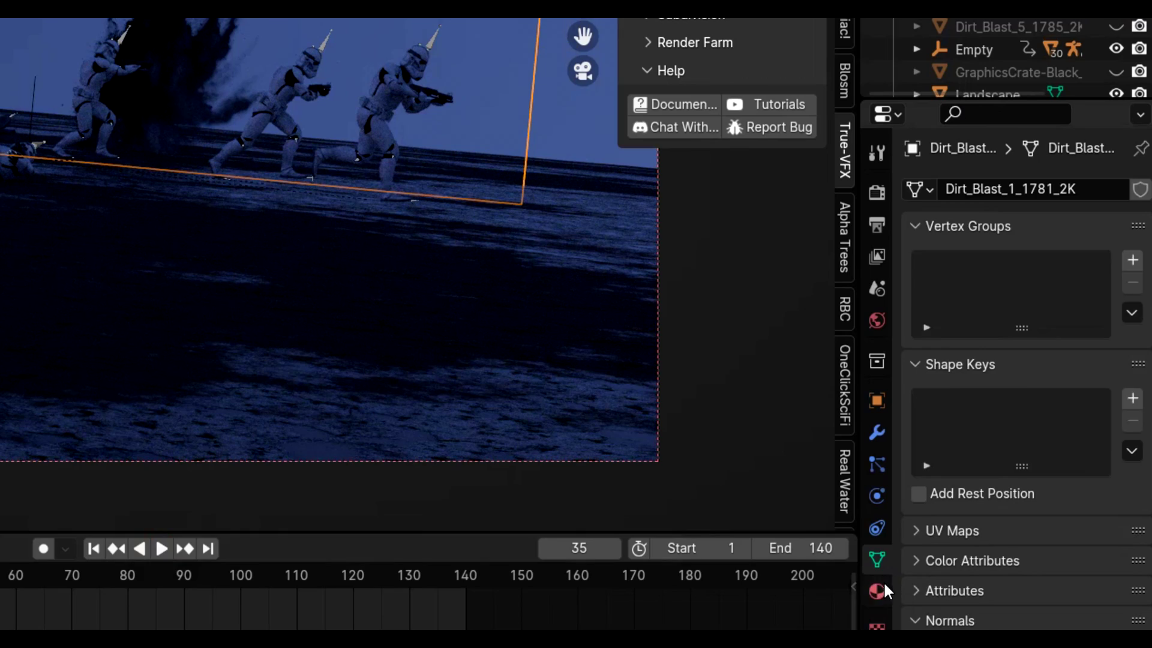
# Step: Set the dirt blast footage's Start Frame to 11 in its material's image settings
pyautogui.click(968, 560)
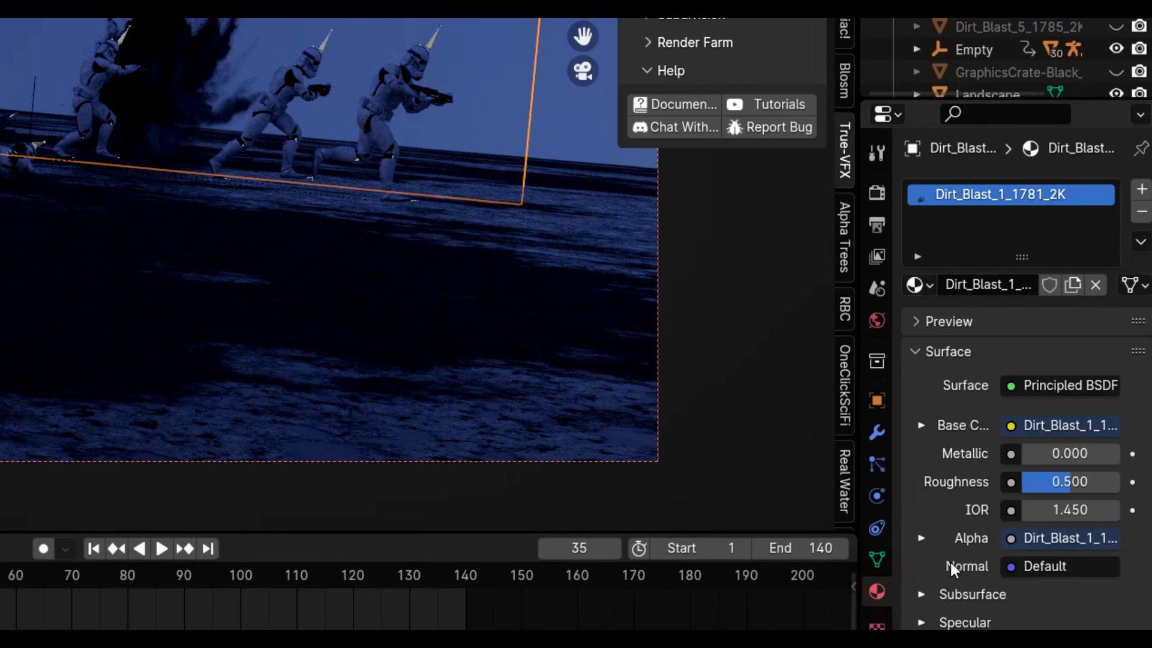
pyautogui.scroll(-5, 1066, 542)
pyautogui.click(921, 244)
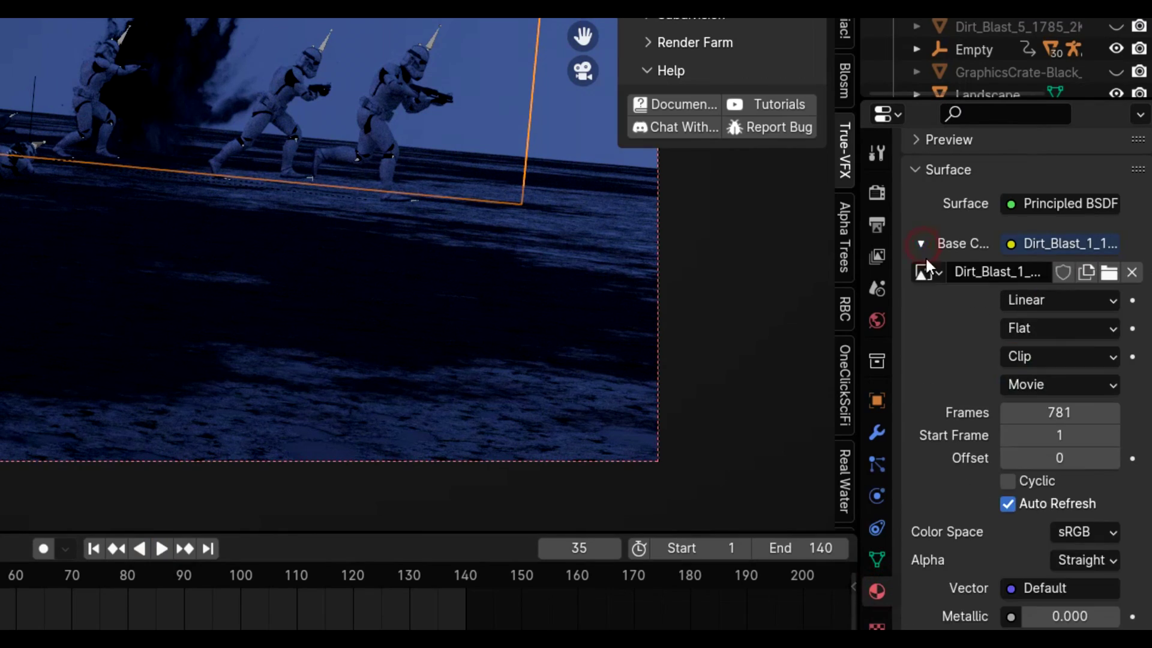
pyautogui.moveTo(1075, 438); pyautogui.dragTo(1103, 438)
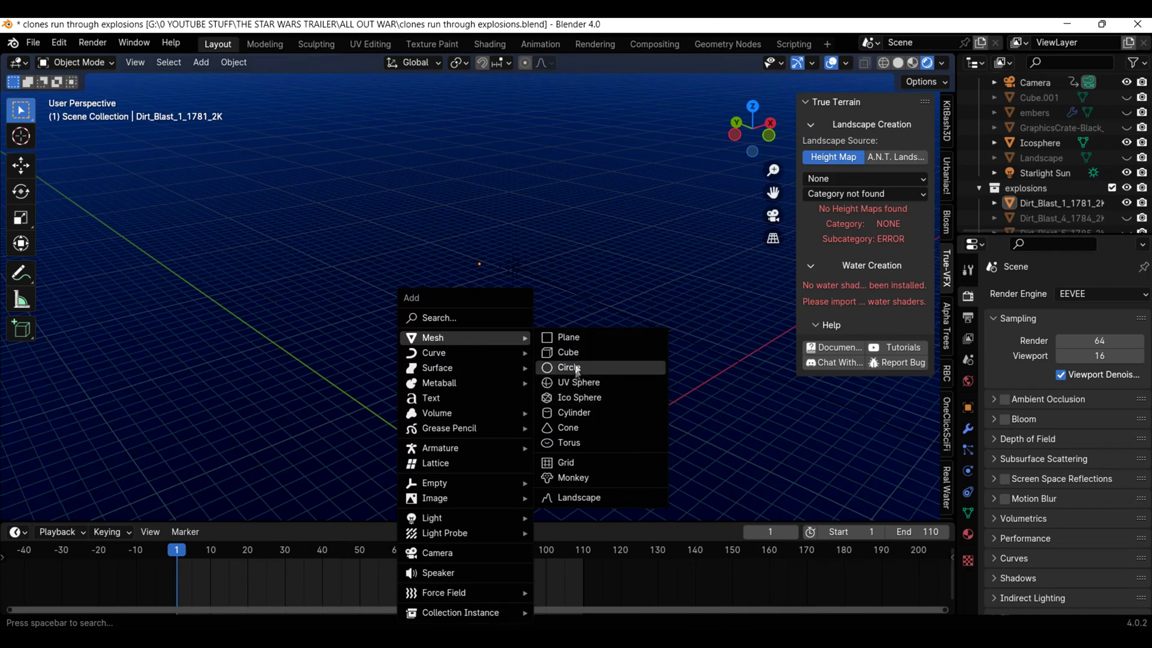
# Step: Add a cylinder, rotate it 90° on X, stretch it along Y and thin it into a bolt
pyautogui.click(579, 411)
pyautogui.press('KP_Decimal')
pyautogui.scroll(-3, 610, 348)
pyautogui.write('rx90')
pyautogui.press('Return')
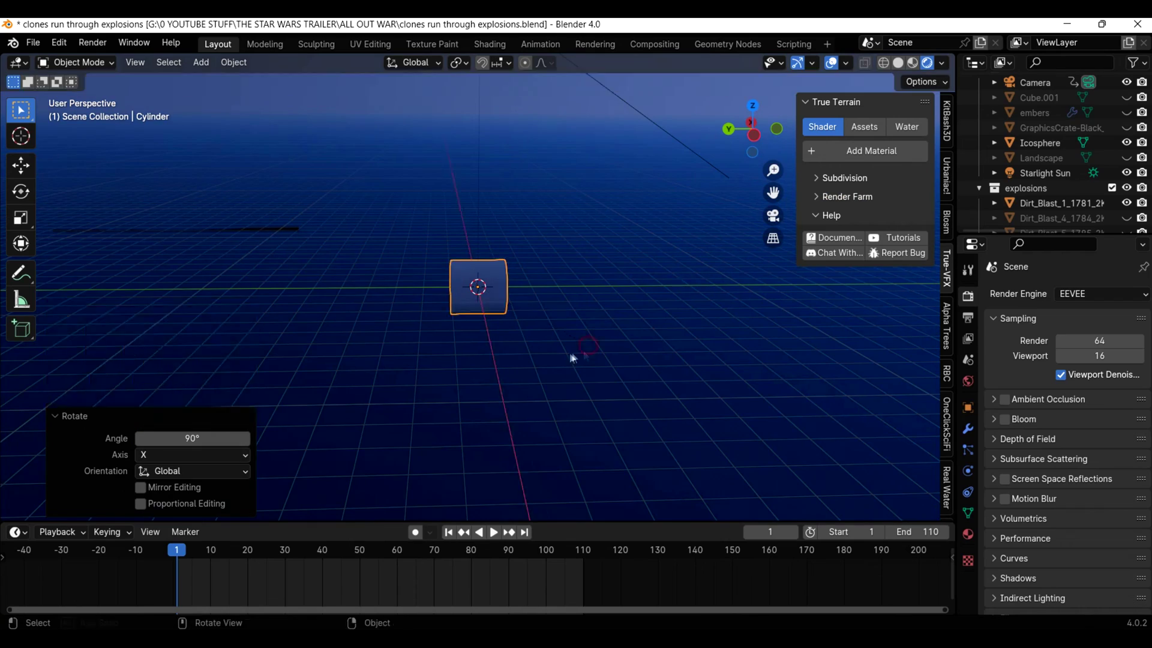
pyautogui.press('s')
pyautogui.press('y')
pyautogui.click(612, 369)
pyautogui.press('s')
pyautogui.press('y')
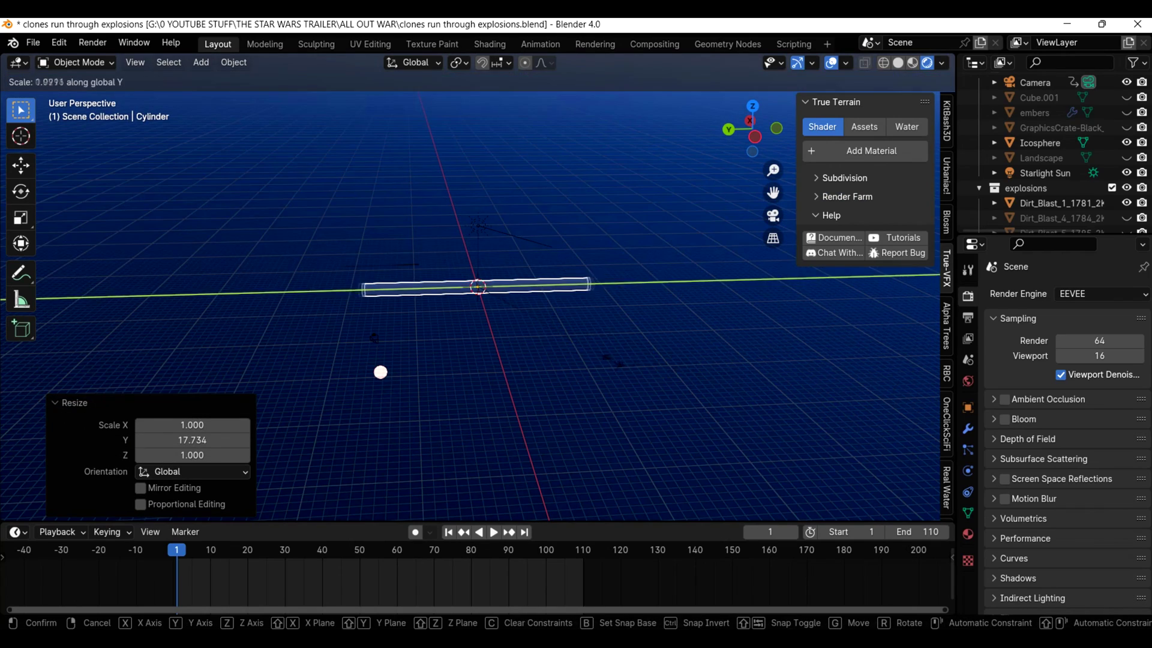
pyautogui.press('KP_7')
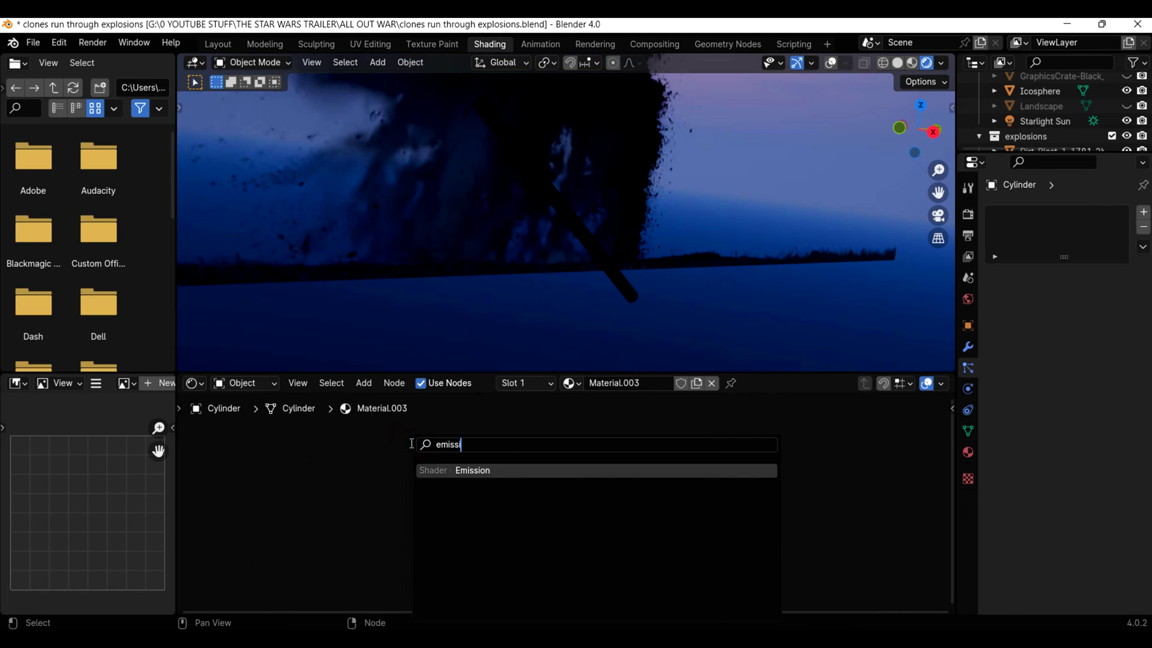
# Step: Give the laser bolt an Emission shader, keyframe its start and end locations, and play it
pyautogui.press('Return')
pyautogui.moveTo(622, 486); pyautogui.dragTo(641, 489)
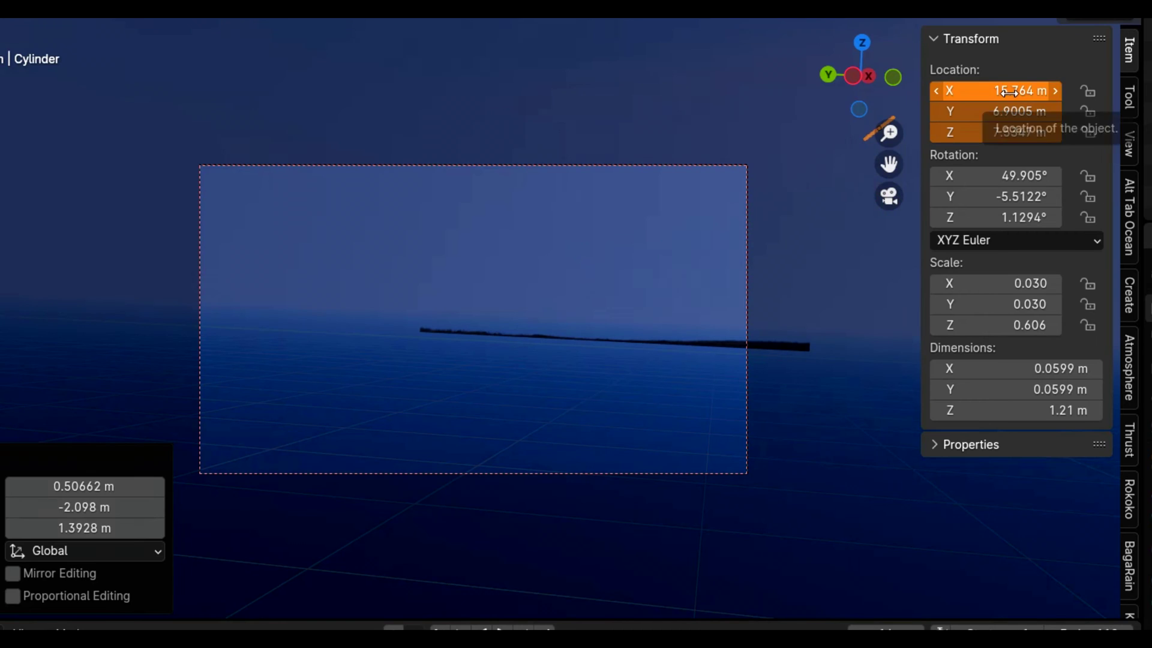
pyautogui.press('i')
pyautogui.press('space')
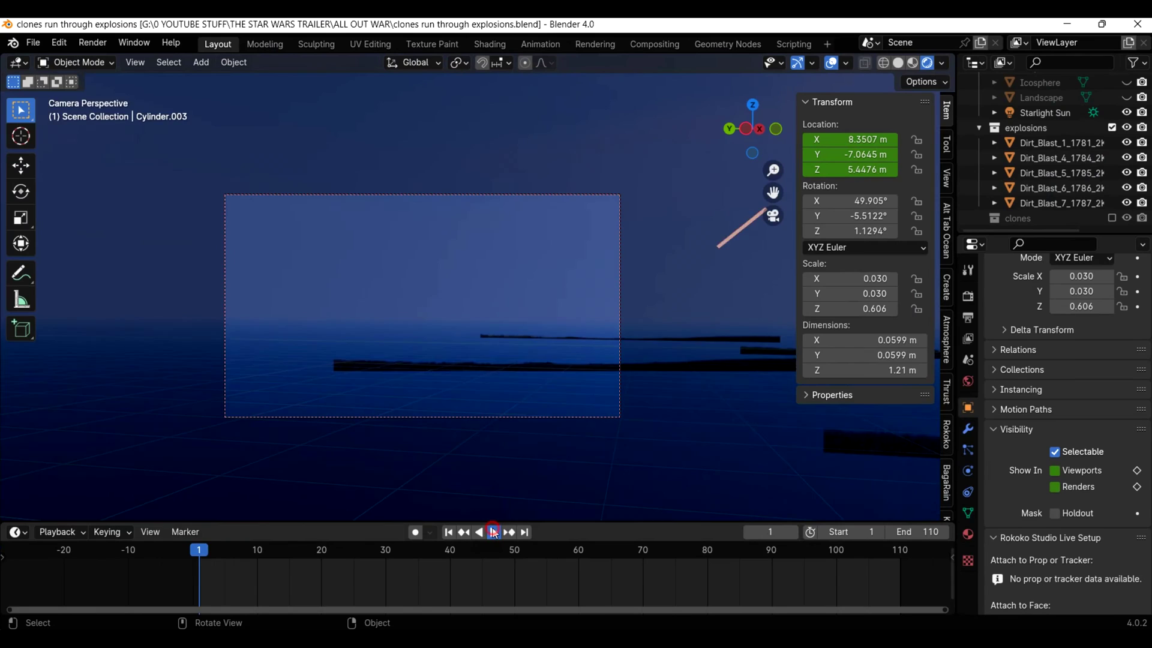
pyautogui.click(493, 532)
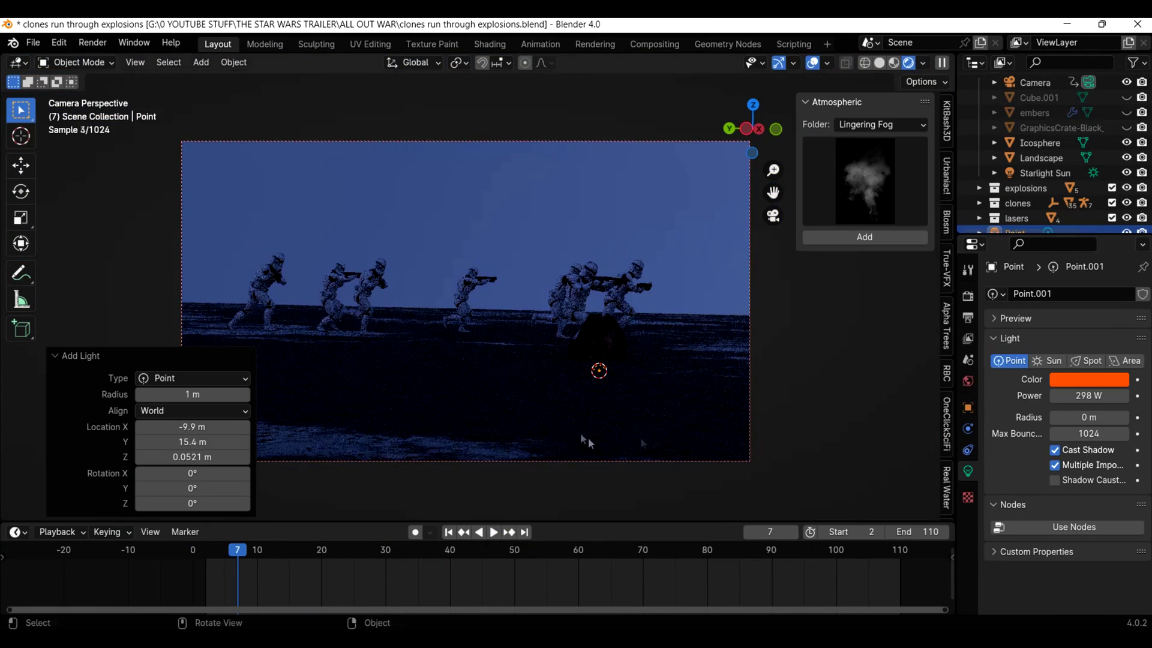
# Step: Move the orange point light next to the explosion, orbiting the view to check placement
pyautogui.press('g')
pyautogui.click(764, 399)
pyautogui.moveTo(764, 399); pyautogui.dragTo(733, 404, button='middle')
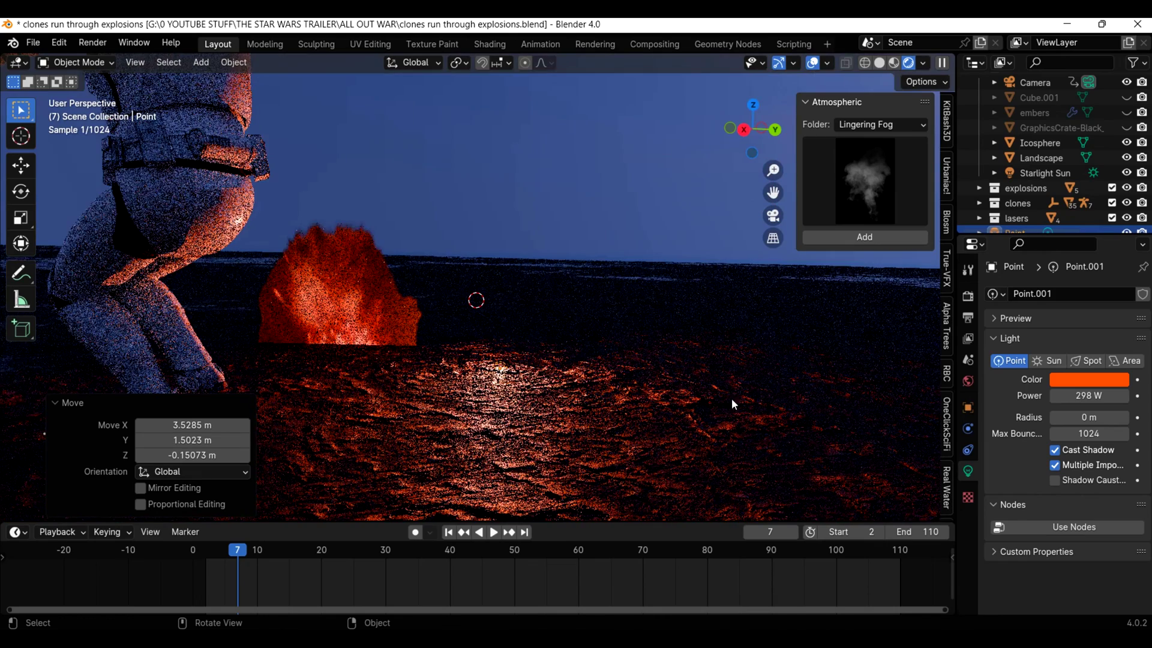
pyautogui.press('g')
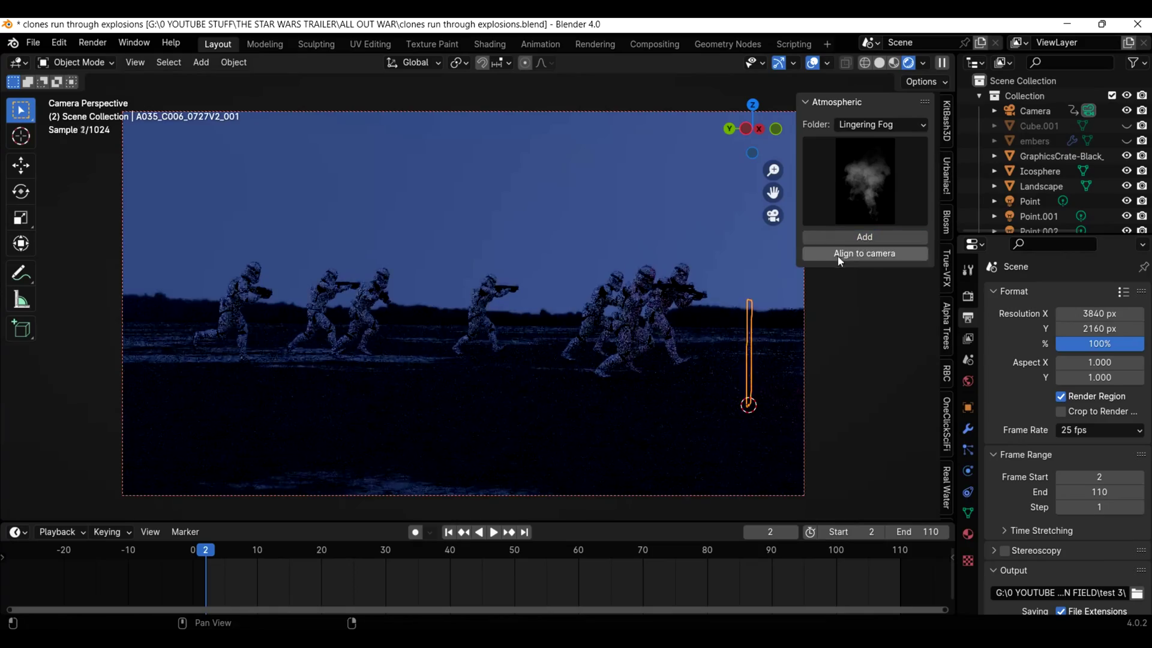
# Step: Align the Lingering Fog plane to the camera, shift it −4.1921 m along X, and scale it beside the troopers
pyautogui.click(837, 257)
pyautogui.press('g')
pyautogui.press('y')
pyautogui.press('x')
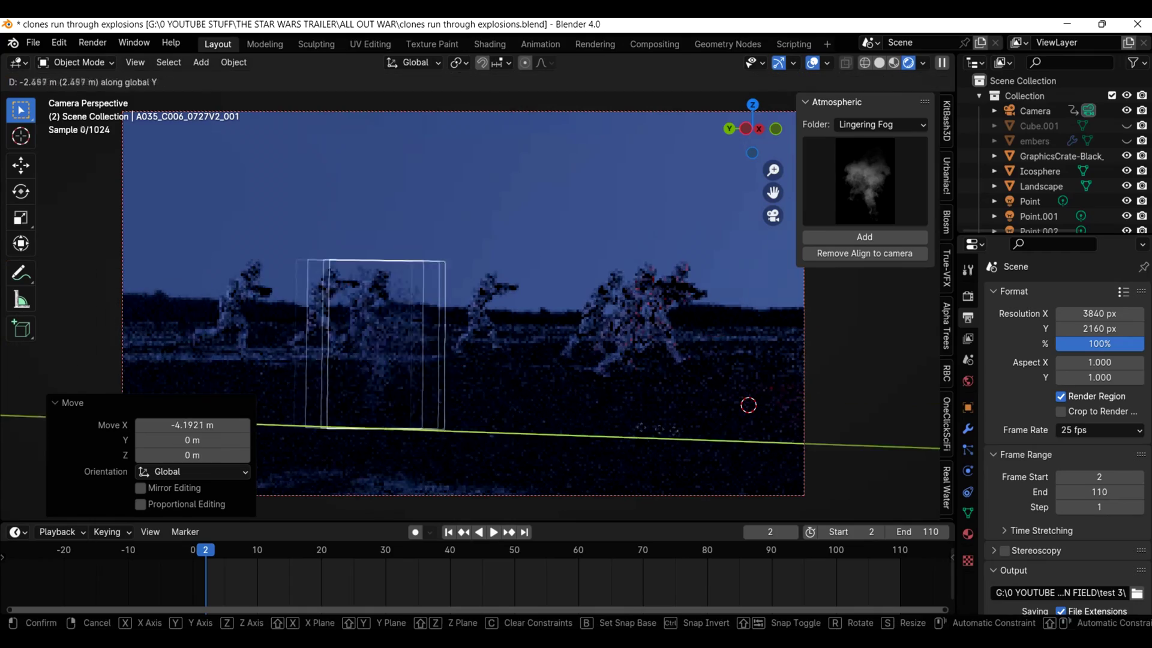
pyautogui.press('s')
pyautogui.click(540, 357)
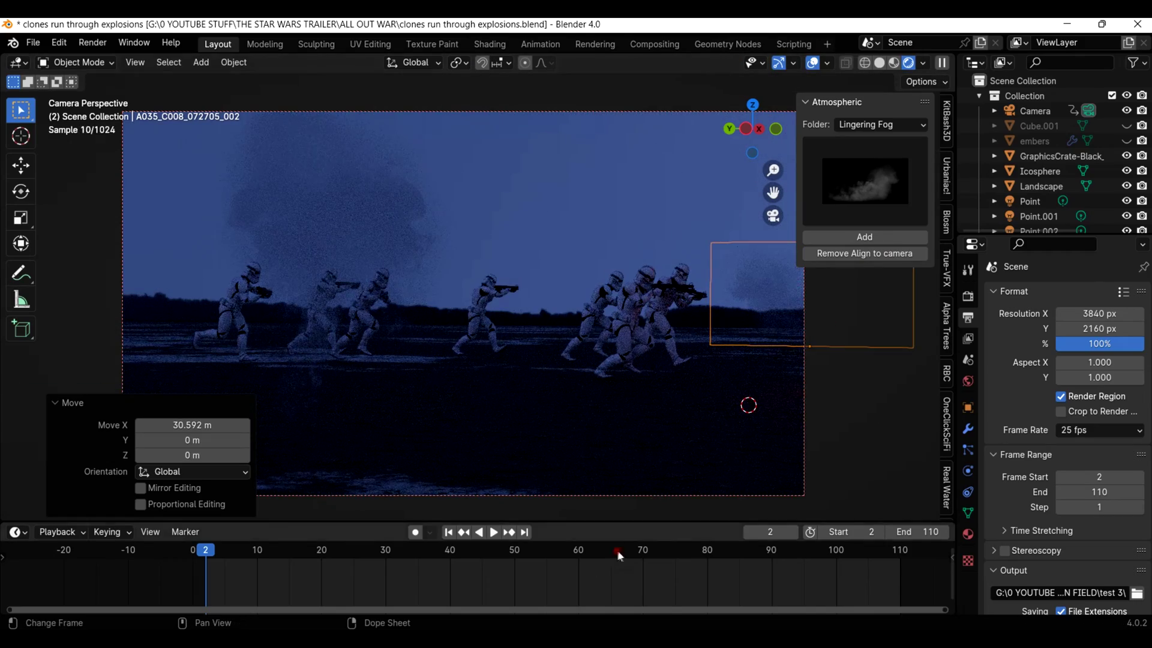
pyautogui.hotkey('ctrl', 'z')
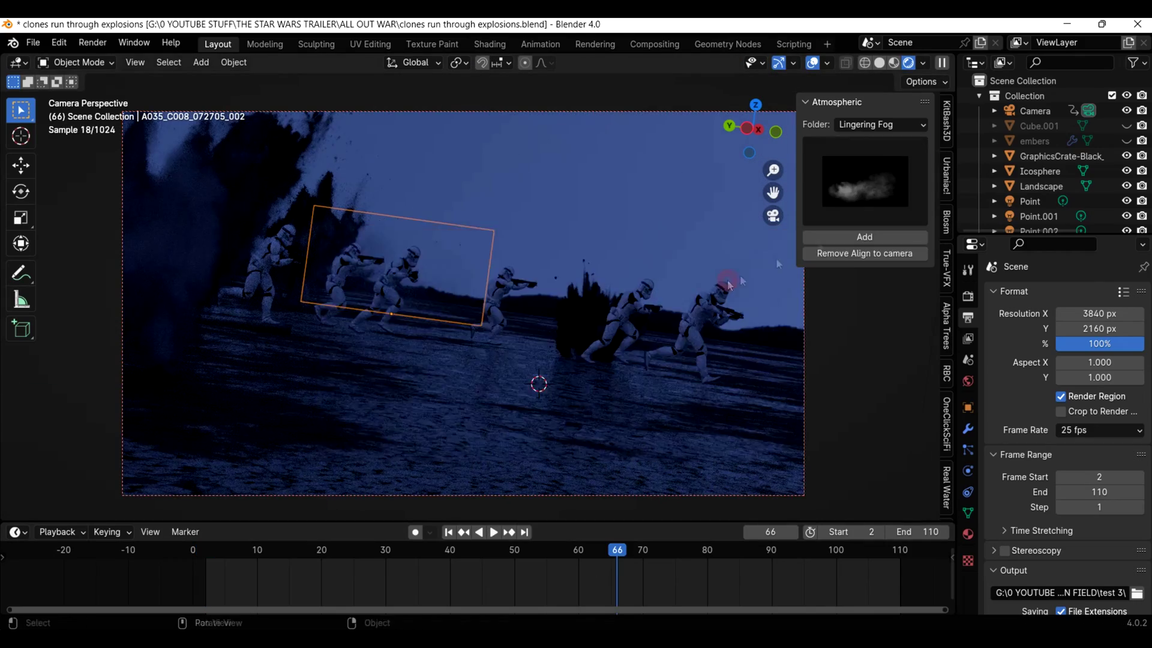